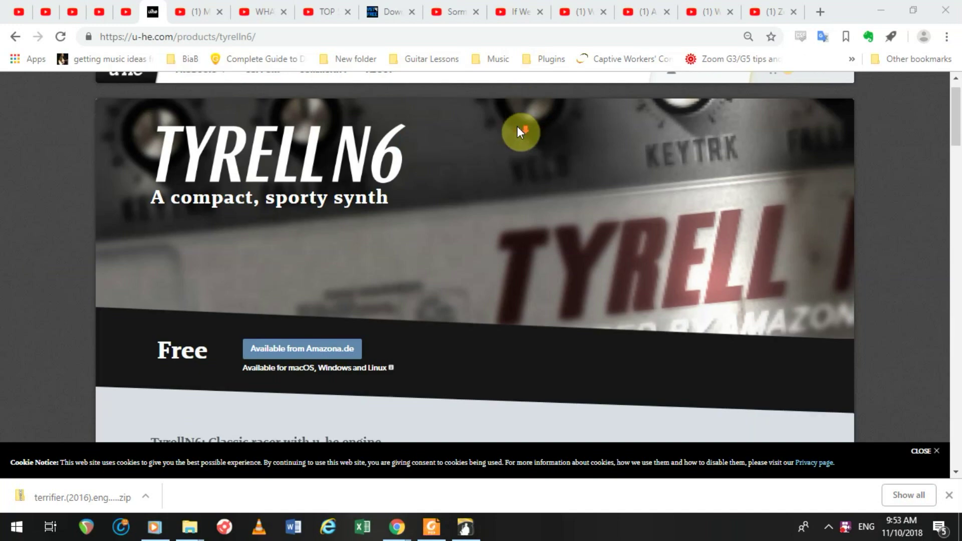
Look through the TyrellN6 product page for its history, version and download information
{"action": "scroll", "coordinate": [516, 131], "scroll_direction": "down", "scroll_amount": 8}
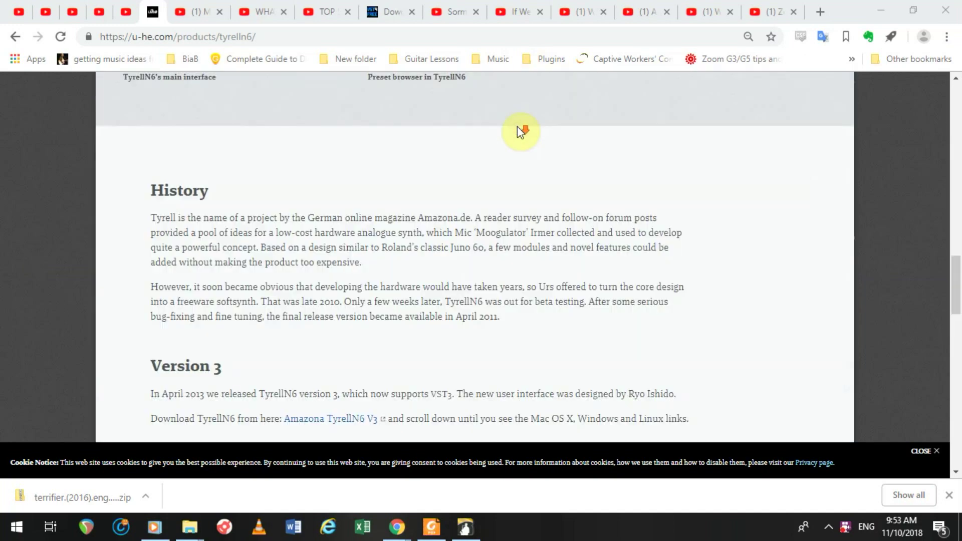
{"action": "scroll", "coordinate": [517, 131], "scroll_direction": "up", "scroll_amount": 5}
{"action": "scroll", "coordinate": [518, 131], "scroll_direction": "up", "scroll_amount": 10}
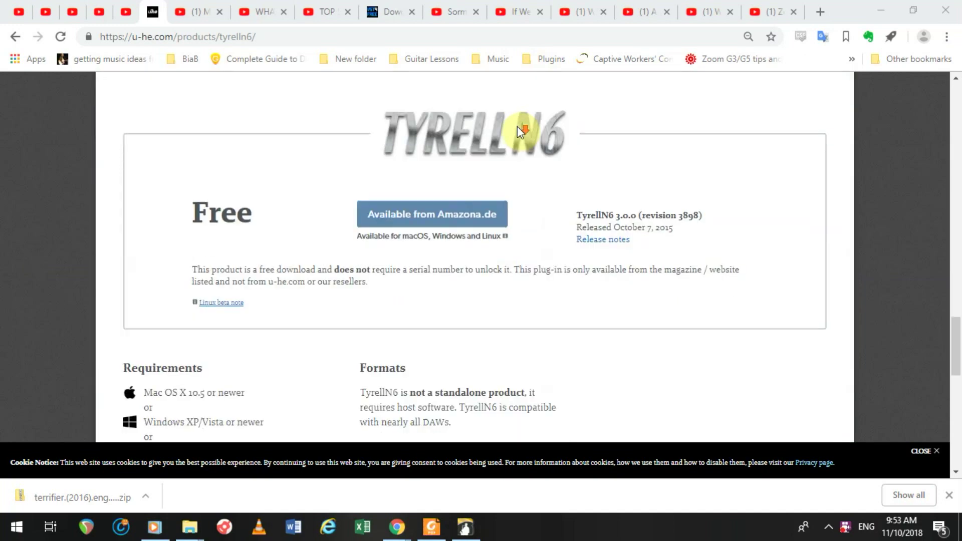
{"action": "scroll", "coordinate": [518, 132], "scroll_direction": "down", "scroll_amount": 13}
{"action": "scroll", "coordinate": [518, 131], "scroll_direction": "up", "scroll_amount": 1}
{"action": "scroll", "coordinate": [520, 132], "scroll_direction": "up", "scroll_amount": 20}
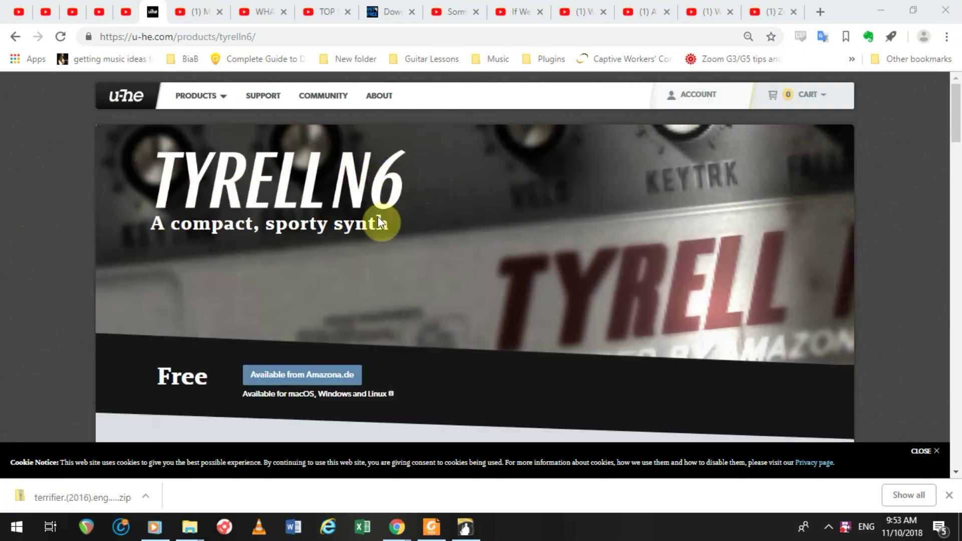
{"action": "scroll", "coordinate": [361, 285], "scroll_direction": "down", "scroll_amount": 8}
{"action": "scroll", "coordinate": [365, 286], "scroll_direction": "down", "scroll_amount": 15}
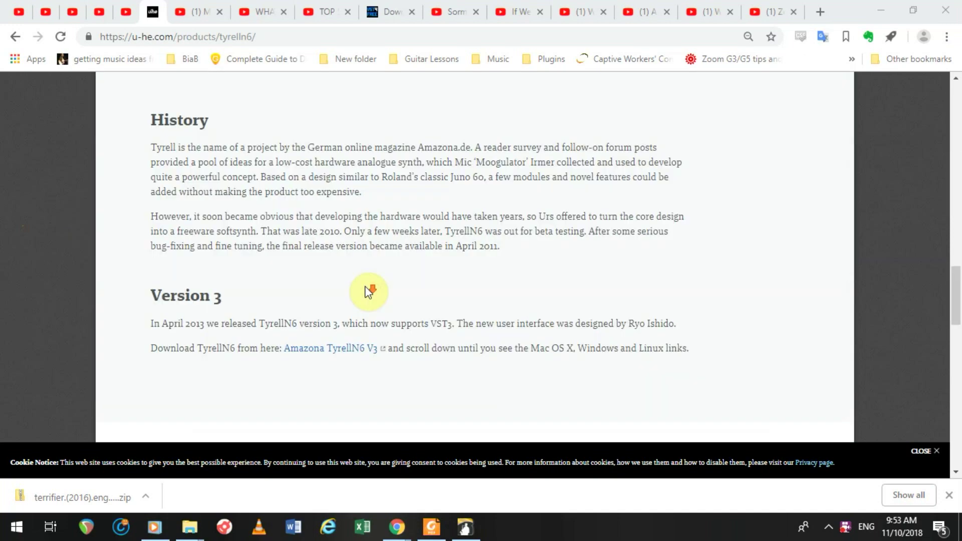
{"action": "scroll", "coordinate": [366, 287], "scroll_direction": "up", "scroll_amount": 4}
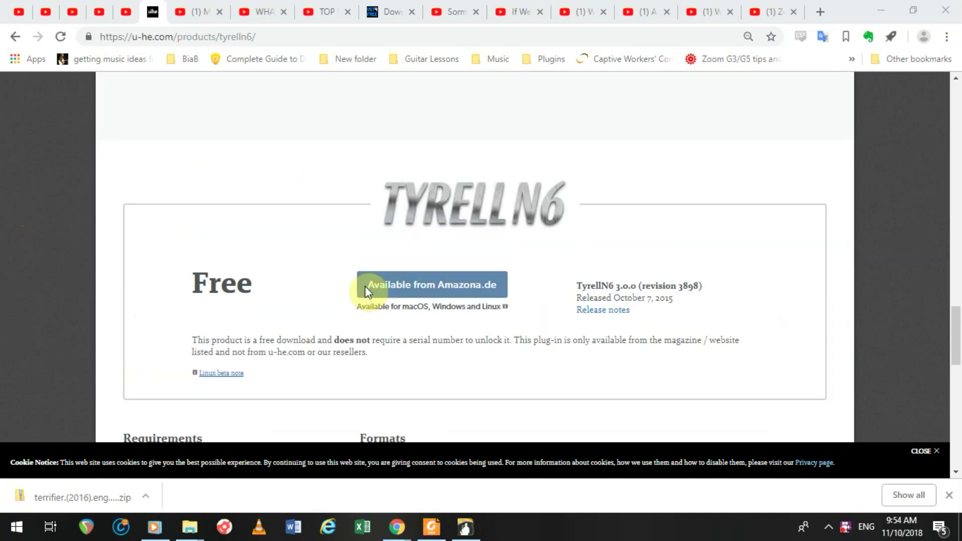
Go to the Amazona.de download page for TyrellN6, dismiss the translation offer and download the Windows version
{"action": "left_click", "coordinate": [365, 289]}
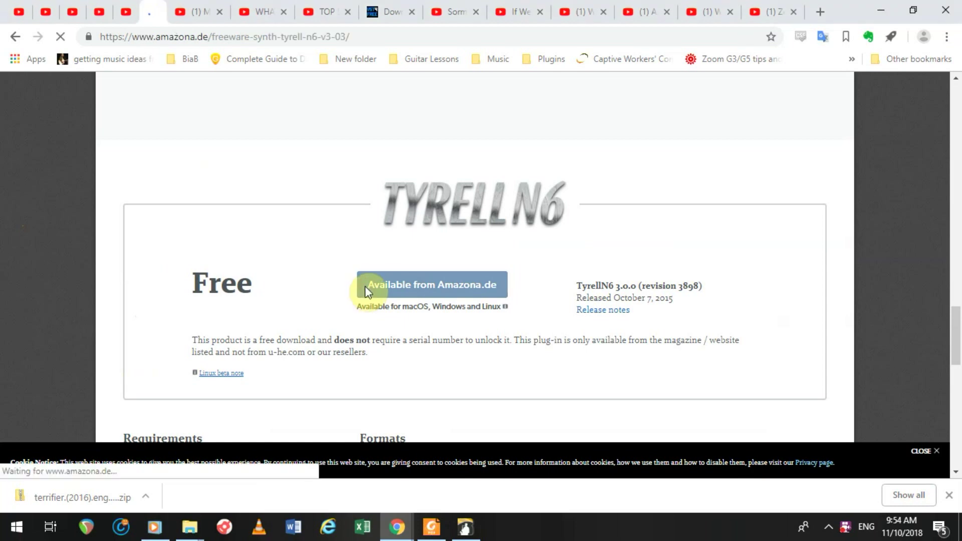
{"action": "scroll", "coordinate": [366, 286], "scroll_direction": "down", "scroll_amount": 7}
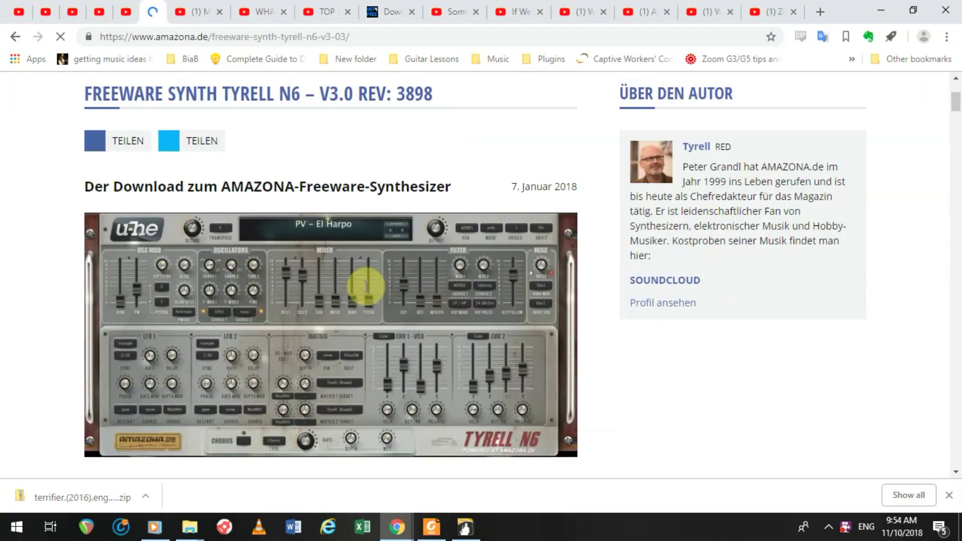
{"action": "scroll", "coordinate": [366, 286], "scroll_direction": "down", "scroll_amount": 4}
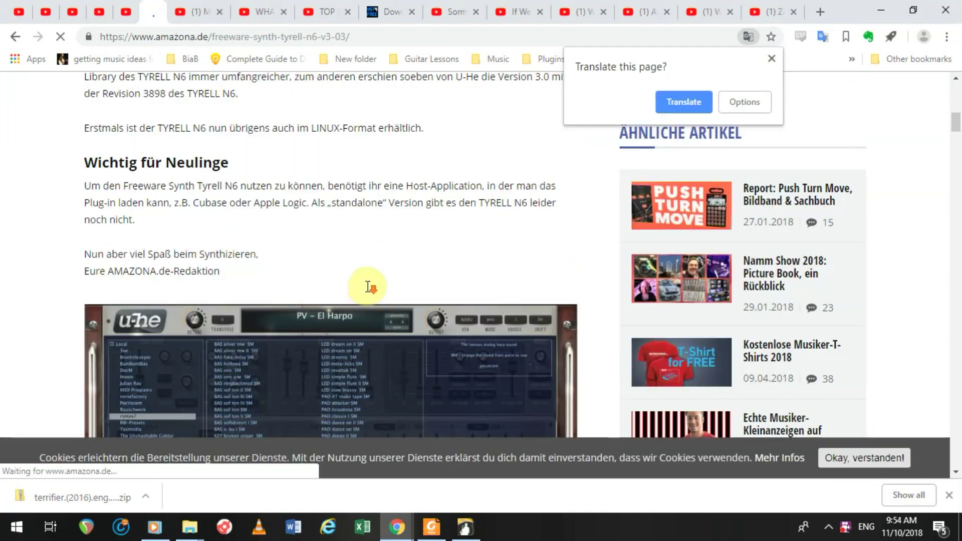
{"action": "scroll", "coordinate": [368, 286], "scroll_direction": "down", "scroll_amount": 6}
{"action": "left_click", "coordinate": [772, 59]}
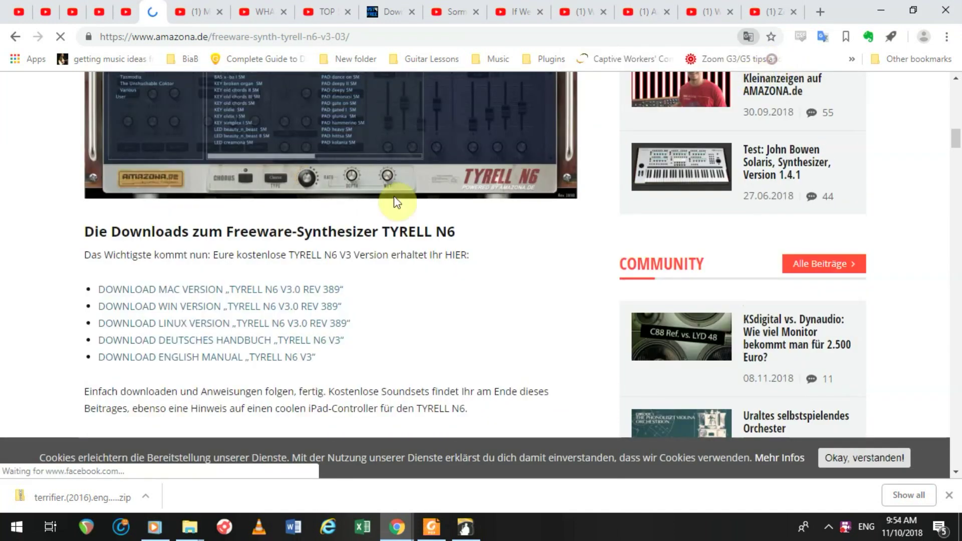
{"action": "left_click", "coordinate": [202, 307]}
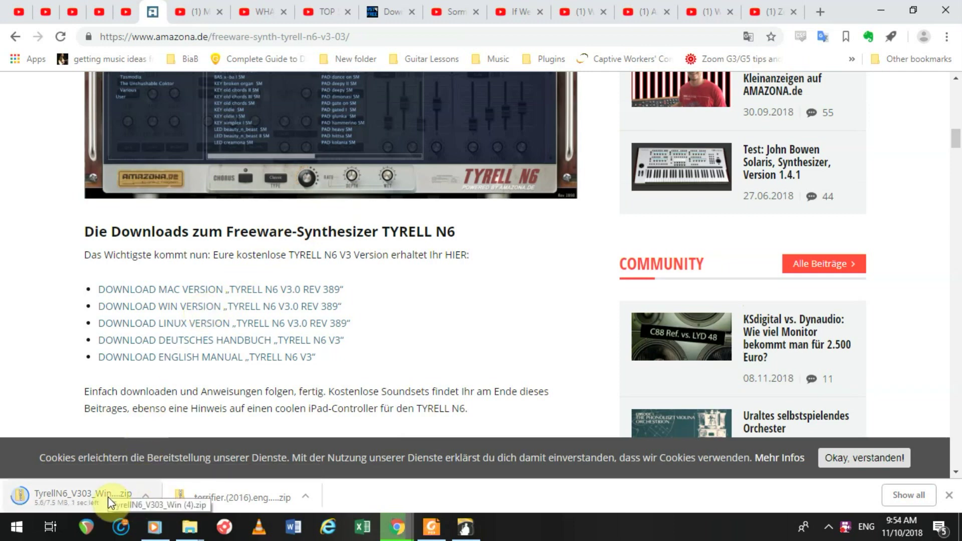
Show the downloaded TyrellN6 zip in its folder and maximize the folder window
{"action": "left_click", "coordinate": [145, 500]}
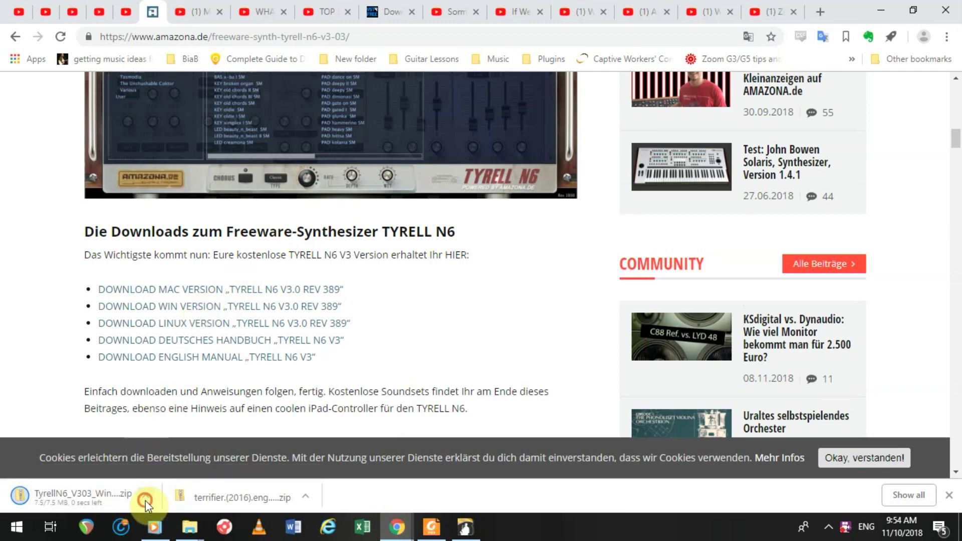
{"action": "left_click", "coordinate": [173, 443]}
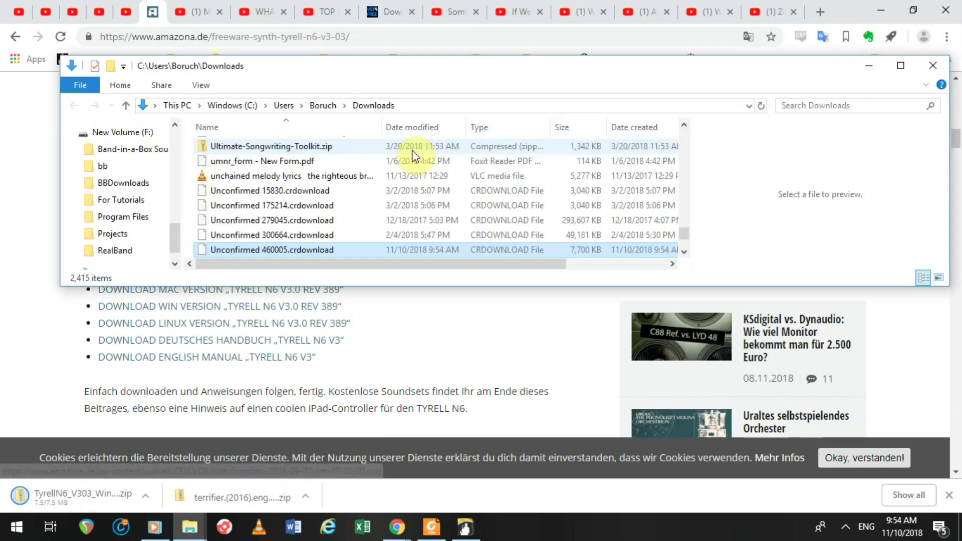
{"action": "scroll", "coordinate": [451, 165], "scroll_direction": "down", "scroll_amount": 3}
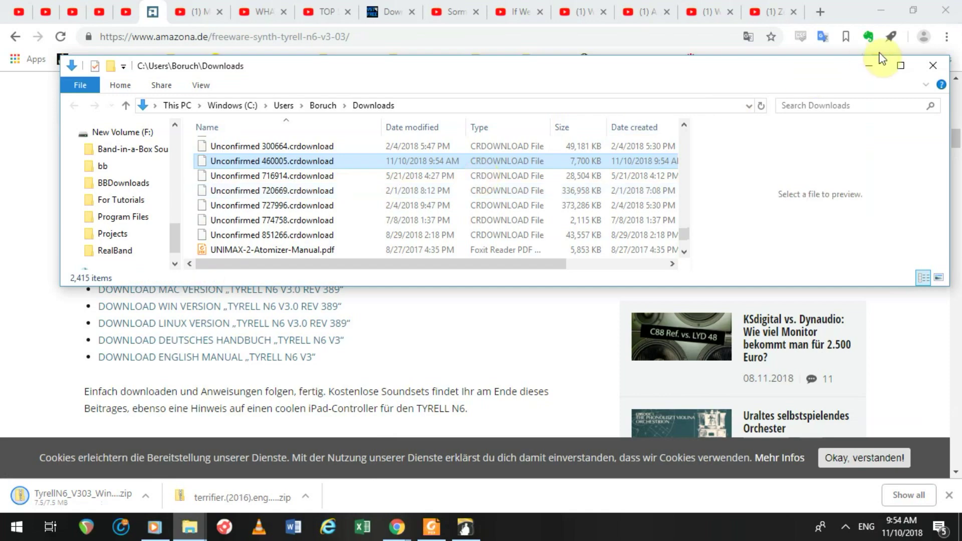
{"action": "left_click", "coordinate": [900, 66]}
Extract TyrellN6_V303_Win (1).zip to the suggested folder inside Downloads
{"action": "scroll", "coordinate": [578, 242], "scroll_direction": "up", "scroll_amount": 10}
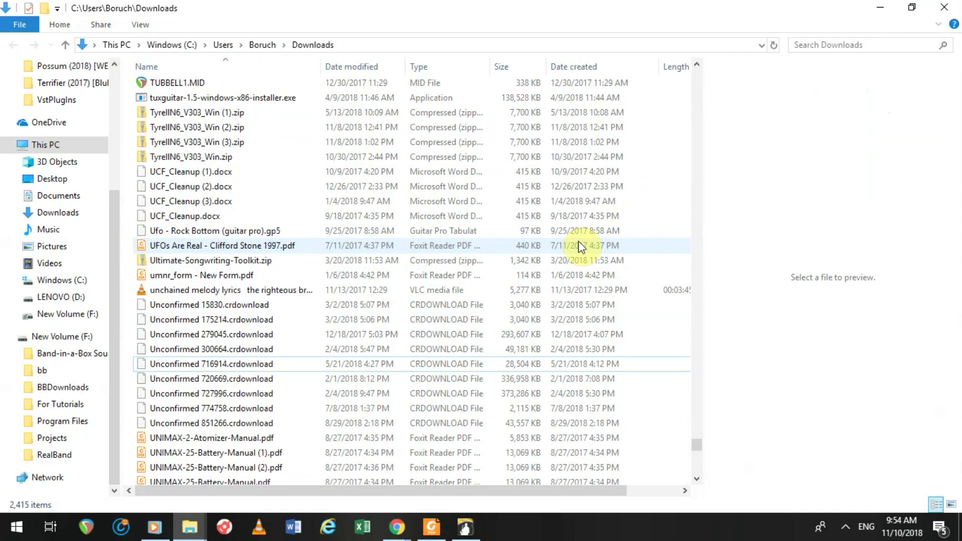
{"action": "scroll", "coordinate": [578, 242], "scroll_direction": "down", "scroll_amount": 2}
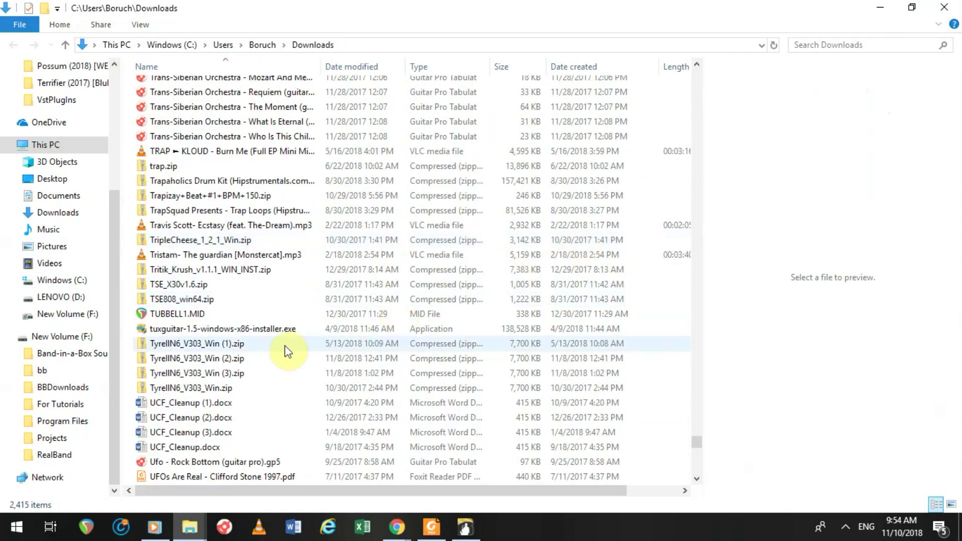
{"action": "left_click", "coordinate": [232, 344]}
{"action": "right_click", "coordinate": [236, 349]}
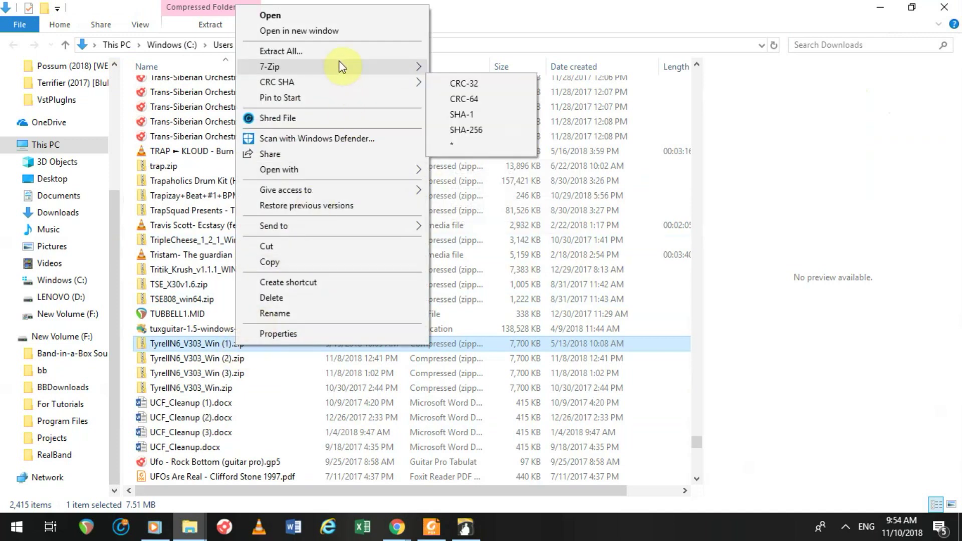
{"action": "left_click", "coordinate": [336, 59]}
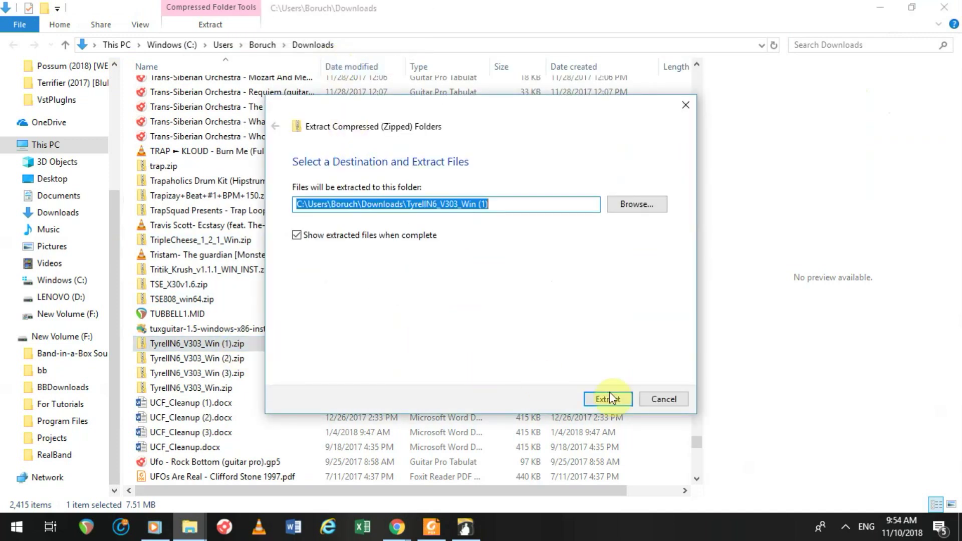
{"action": "left_click", "coordinate": [609, 391]}
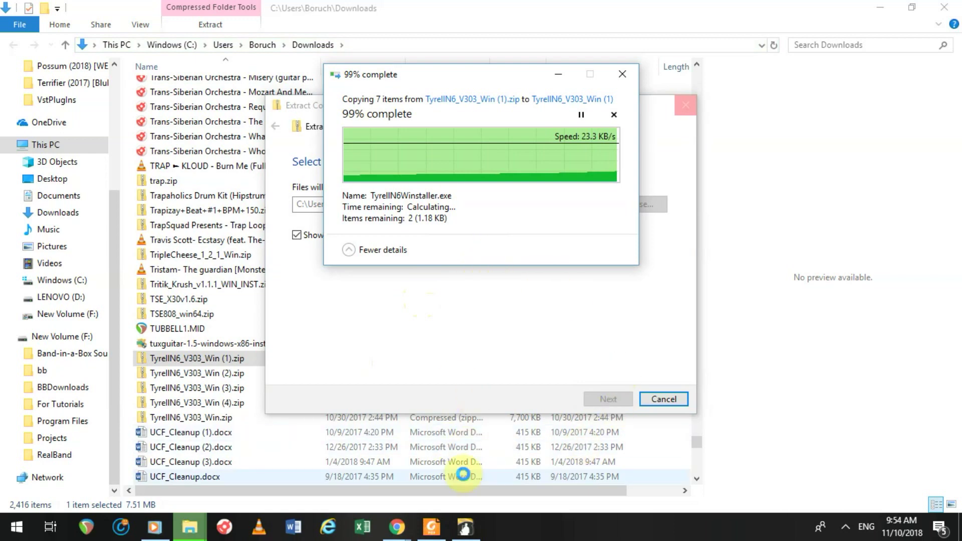
Open the extracted TyrellN6_Win folder and launch TyrellN6Winstaller.exe
{"action": "left_click", "coordinate": [464, 525]}
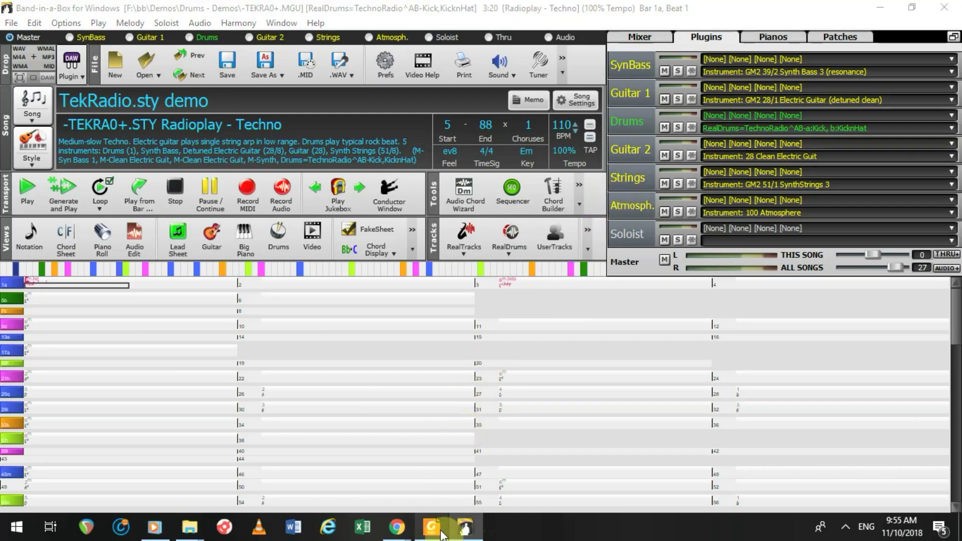
{"action": "left_click", "coordinate": [464, 525]}
{"action": "double_click", "coordinate": [188, 89]}
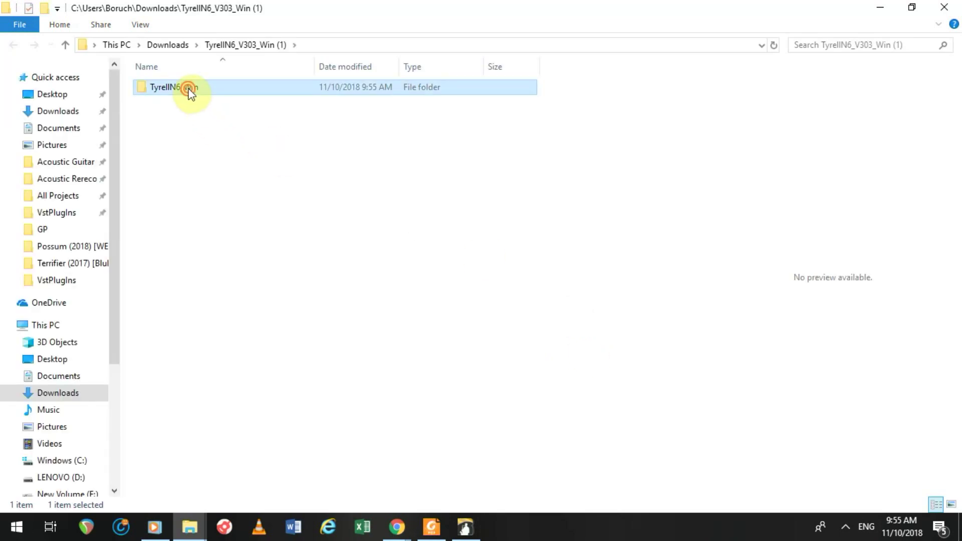
{"action": "double_click", "coordinate": [178, 146]}
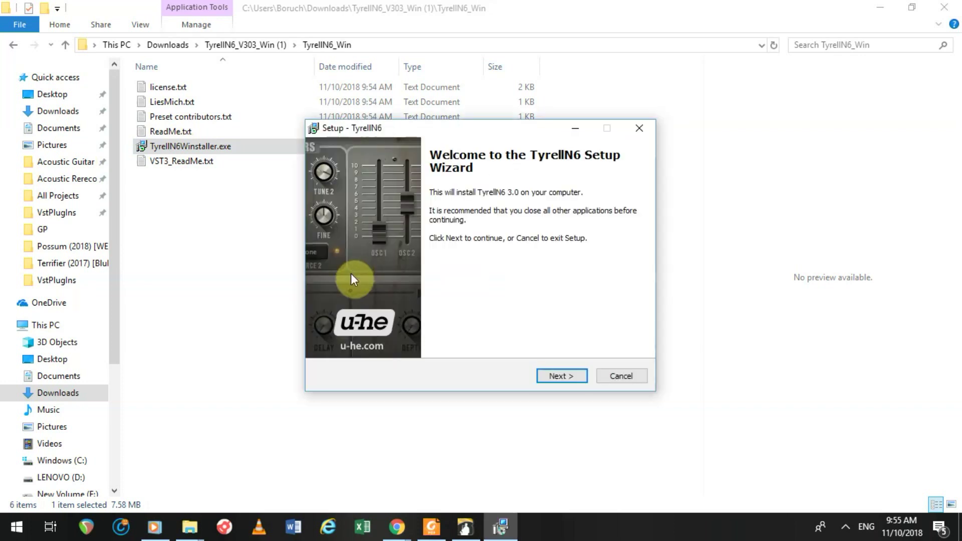
Accept the TyrellN6 license agreement and keep the default "Install VST2 and AAX" component selection
{"action": "left_click", "coordinate": [561, 376]}
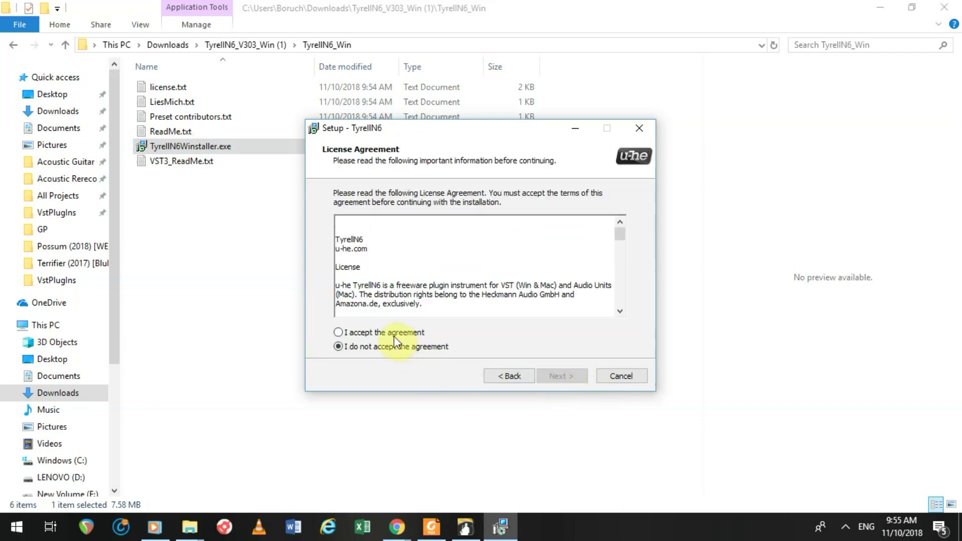
{"action": "left_click", "coordinate": [395, 333]}
{"action": "left_click", "coordinate": [546, 375]}
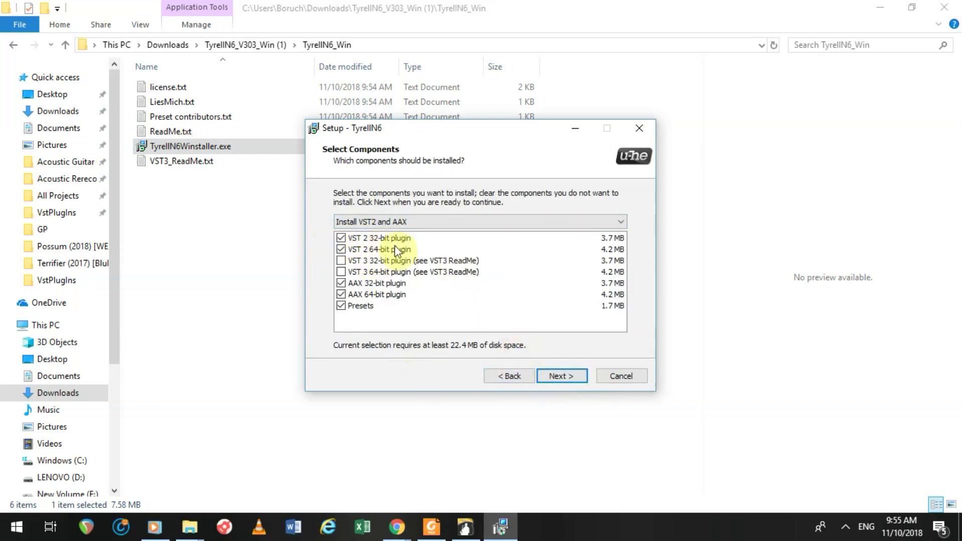
{"action": "left_click", "coordinate": [560, 376]}
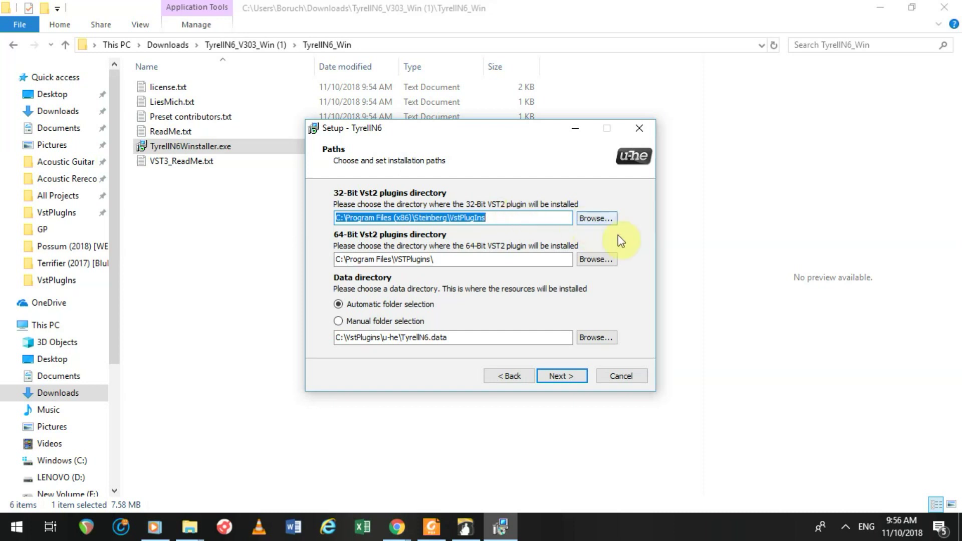
Browse the folder tree for the 32-bit VST2 plugins directory, then close it without choosing another folder
{"action": "left_click", "coordinate": [606, 225]}
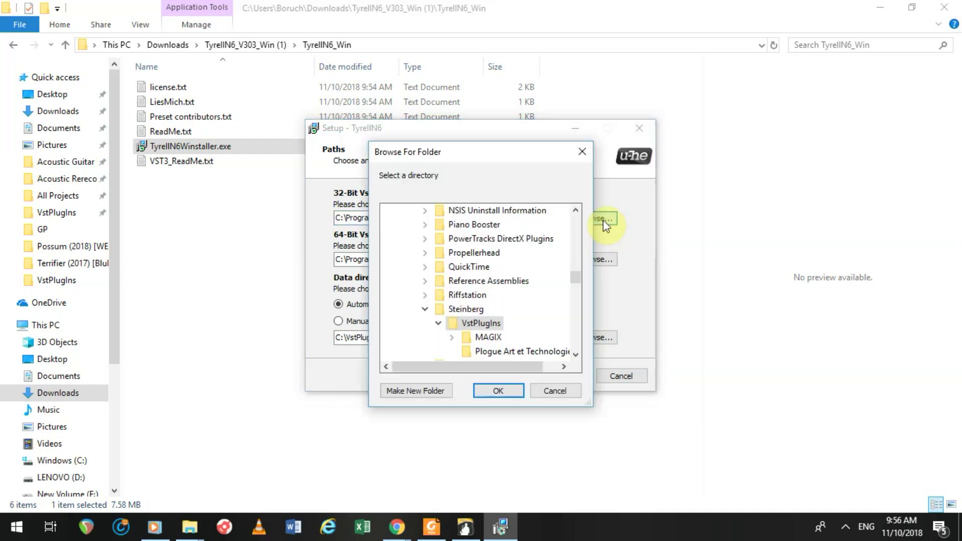
{"action": "scroll", "coordinate": [495, 304], "scroll_direction": "down", "scroll_amount": 2}
{"action": "scroll", "coordinate": [495, 305], "scroll_direction": "down", "scroll_amount": 10}
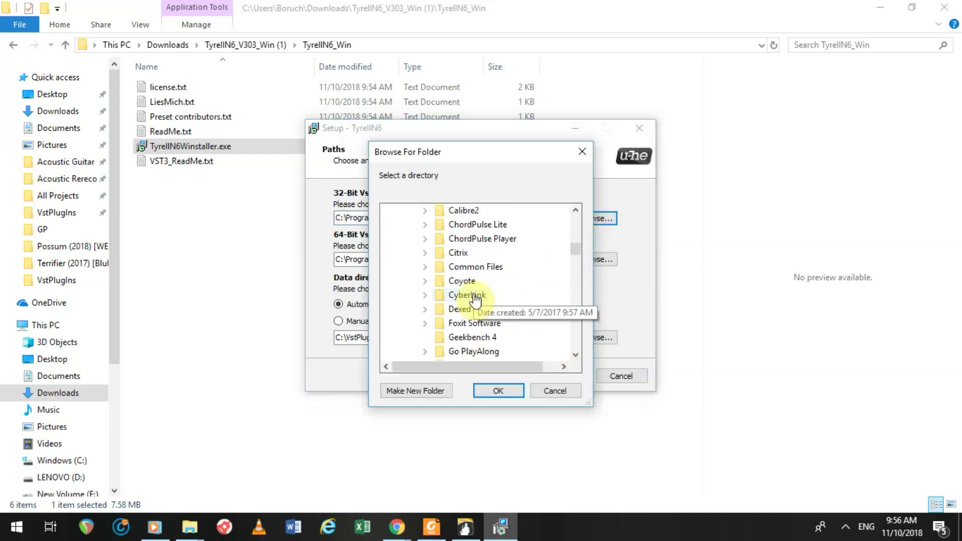
{"action": "scroll", "coordinate": [472, 299], "scroll_direction": "down", "scroll_amount": 3}
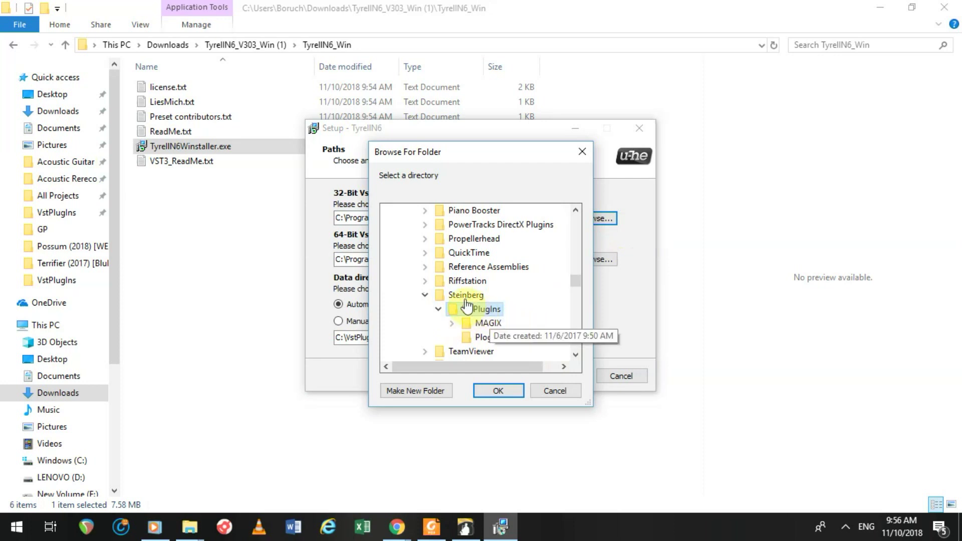
{"action": "scroll", "coordinate": [465, 312], "scroll_direction": "down", "scroll_amount": 1}
{"action": "scroll", "coordinate": [466, 313], "scroll_direction": "up", "scroll_amount": 1}
{"action": "scroll", "coordinate": [467, 321], "scroll_direction": "down", "scroll_amount": 2}
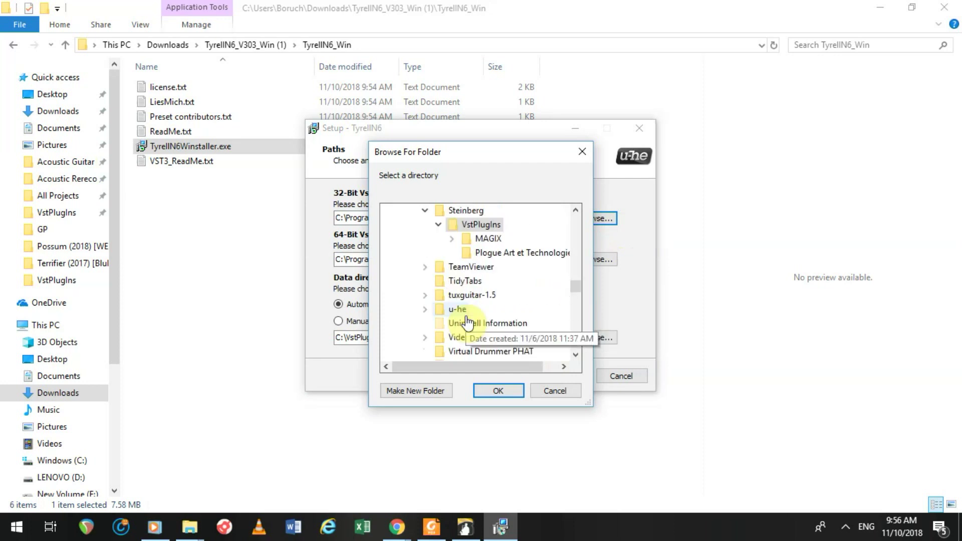
{"action": "scroll", "coordinate": [466, 318], "scroll_direction": "up", "scroll_amount": 3}
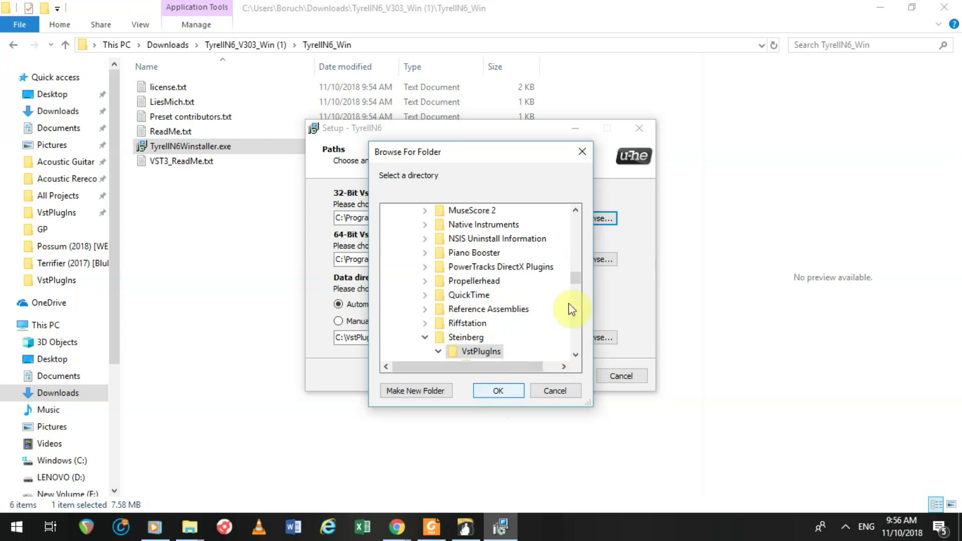
{"action": "left_click", "coordinate": [581, 153]}
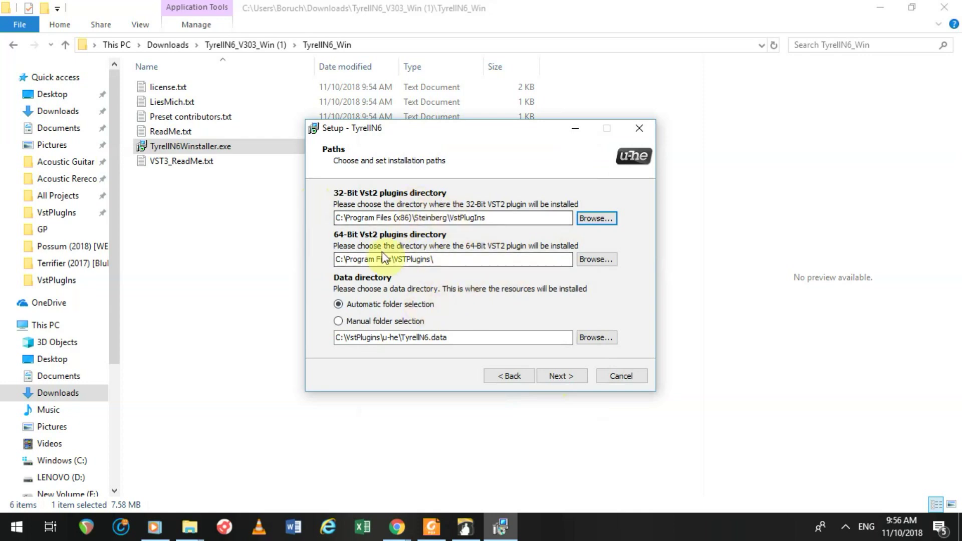
Accept the default installation paths and start installing TyrellN6
{"action": "left_click", "coordinate": [559, 379]}
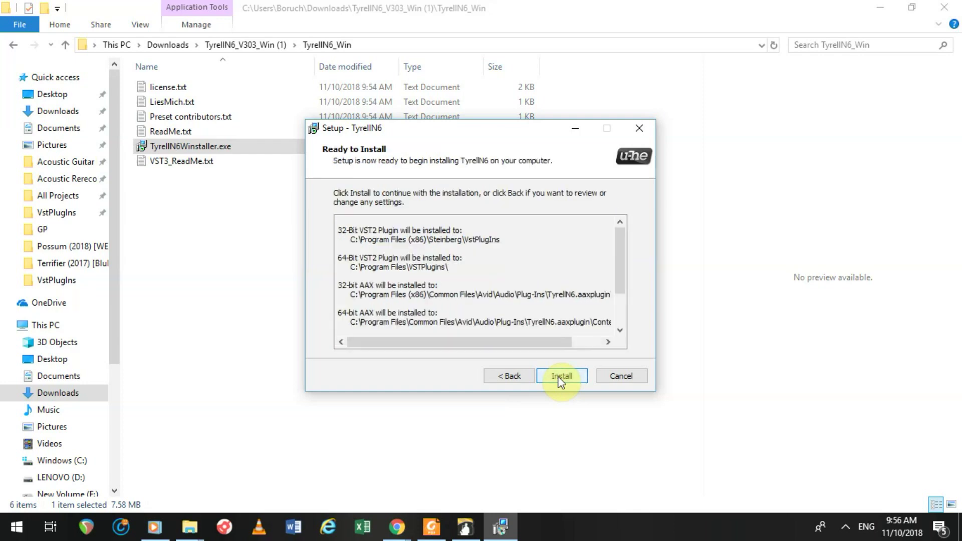
{"action": "left_click", "coordinate": [560, 380]}
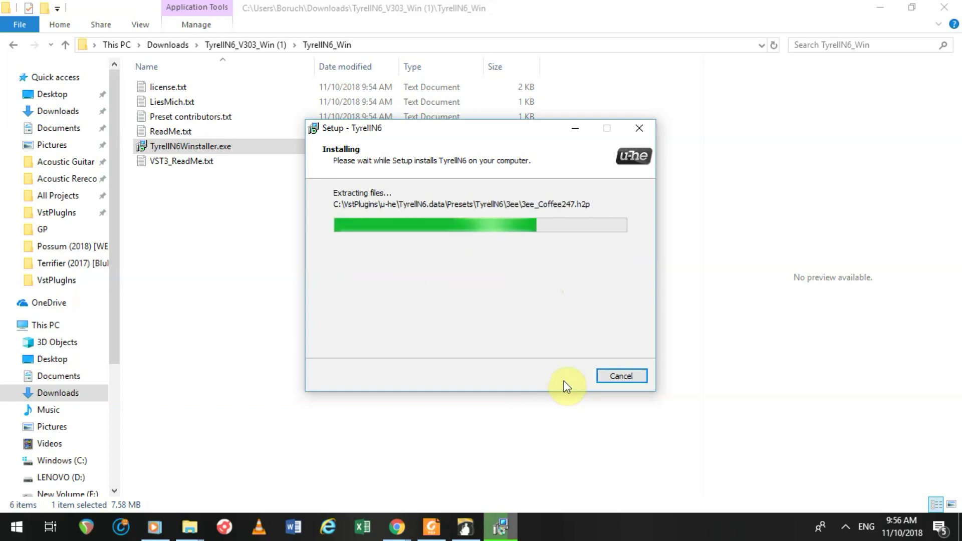
Switch to Band-in-a-Box, open the SynBass track's VST/DX plugin window and choose to add a VSTi plugin to its first slot
{"action": "left_click", "coordinate": [462, 535]}
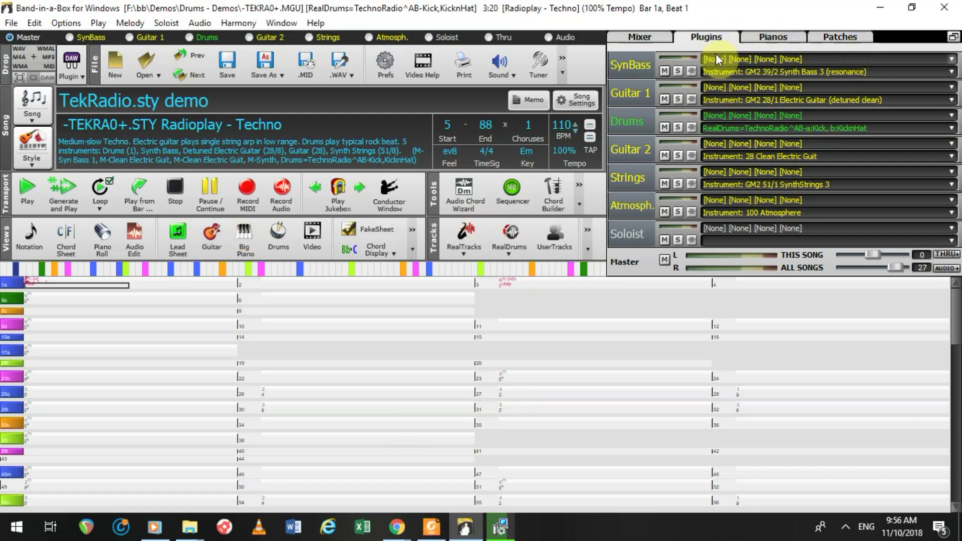
{"action": "left_click", "coordinate": [690, 70]}
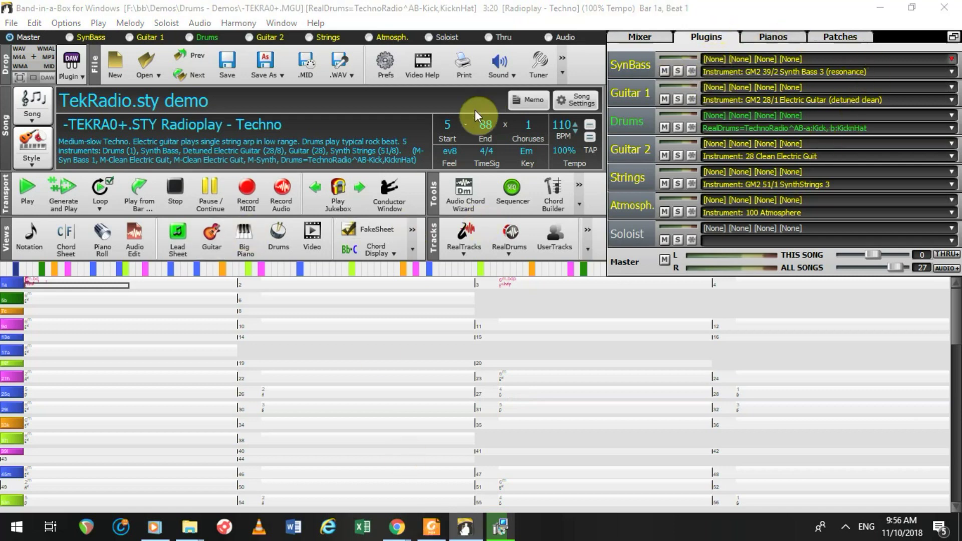
{"action": "left_click", "coordinate": [450, 64]}
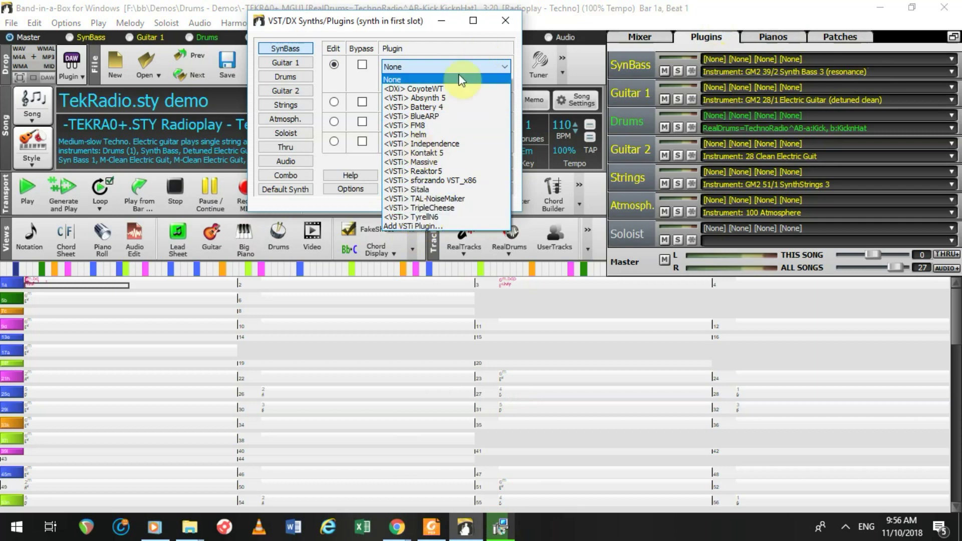
{"action": "left_click", "coordinate": [422, 224]}
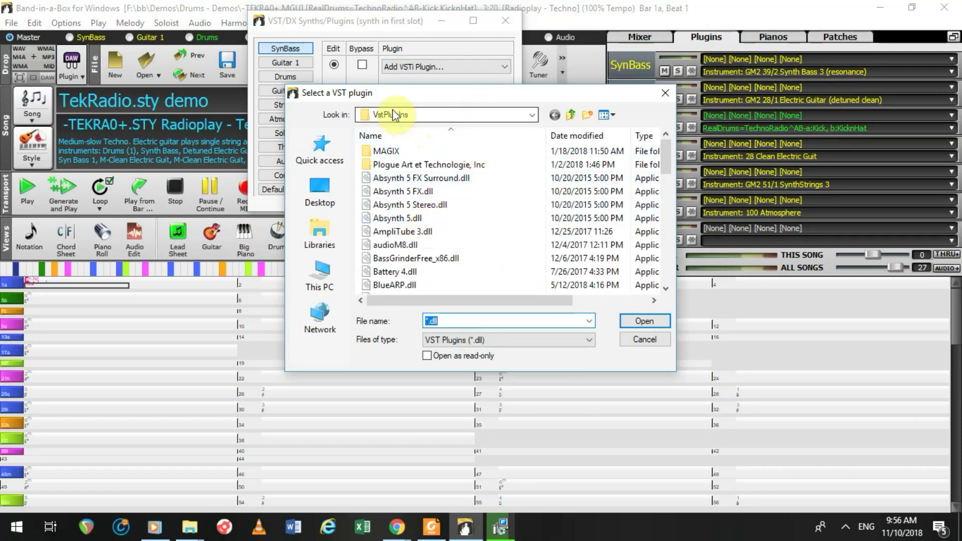
Check the VstPlugIns folder's path and browse its plugin files for TyrellN6.dll, then close the file selection without choosing one
{"action": "left_click", "coordinate": [482, 118]}
{"action": "left_click", "coordinate": [485, 118]}
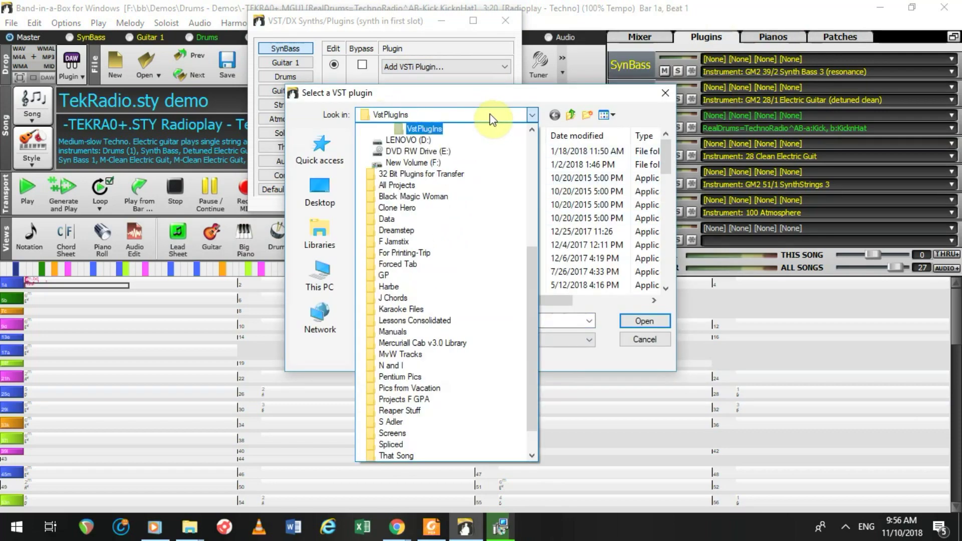
{"action": "scroll", "coordinate": [431, 177], "scroll_direction": "up", "scroll_amount": 4}
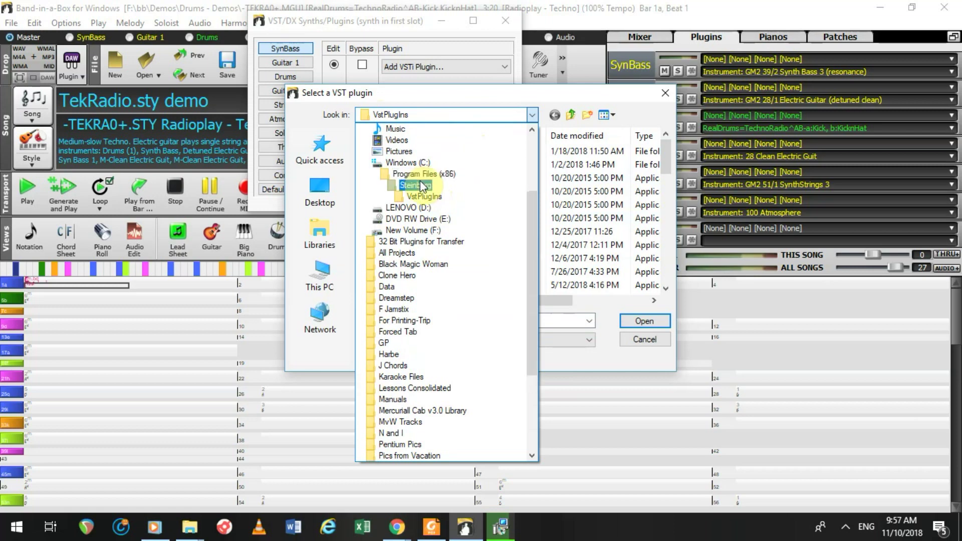
{"action": "scroll", "coordinate": [420, 180], "scroll_direction": "up", "scroll_amount": 1}
{"action": "left_click", "coordinate": [566, 192]}
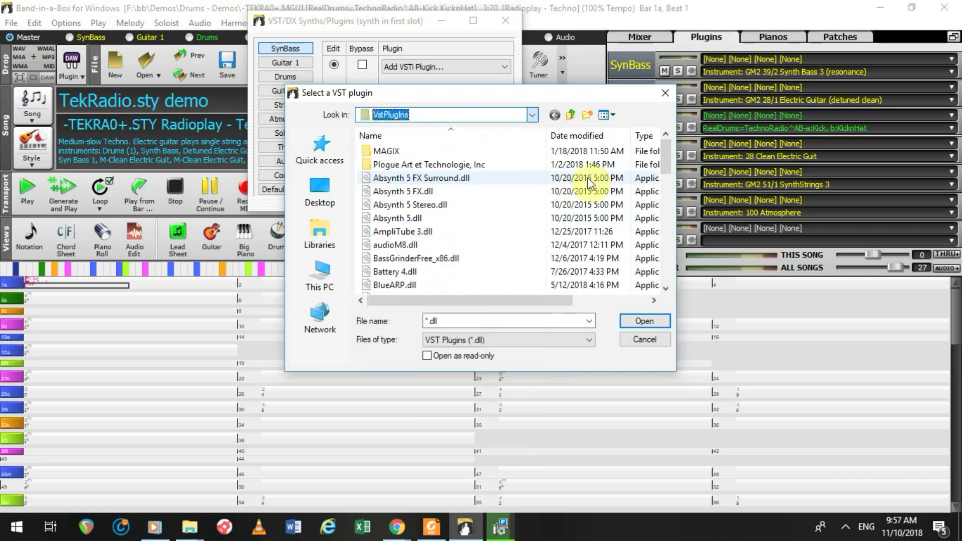
{"action": "scroll", "coordinate": [431, 258], "scroll_direction": "down", "scroll_amount": 8}
{"action": "scroll", "coordinate": [430, 258], "scroll_direction": "down", "scroll_amount": 6}
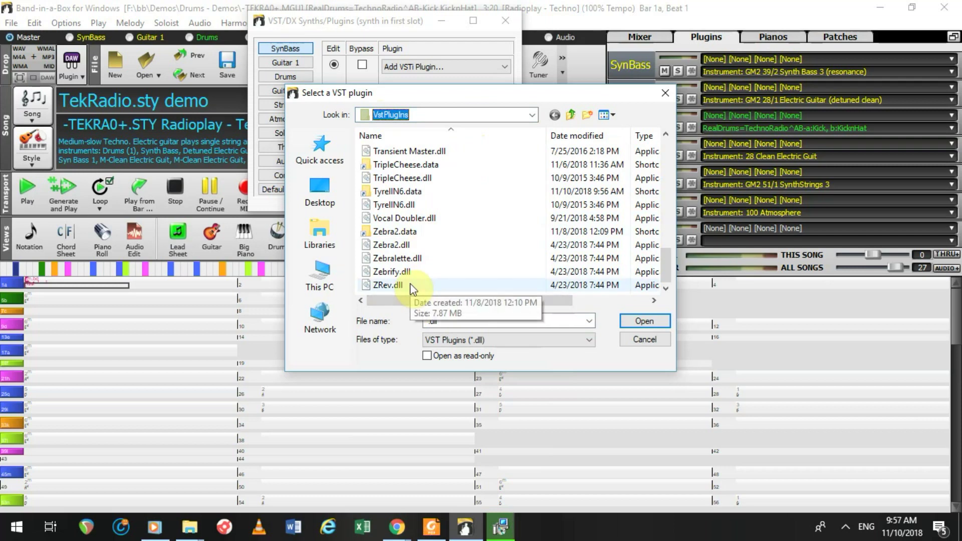
{"action": "left_click", "coordinate": [665, 93]}
Load the TyrellN6 VSTi into the first plugin slot of the SynBass track and move its window clear of the transport controls
{"action": "left_click", "coordinate": [438, 66]}
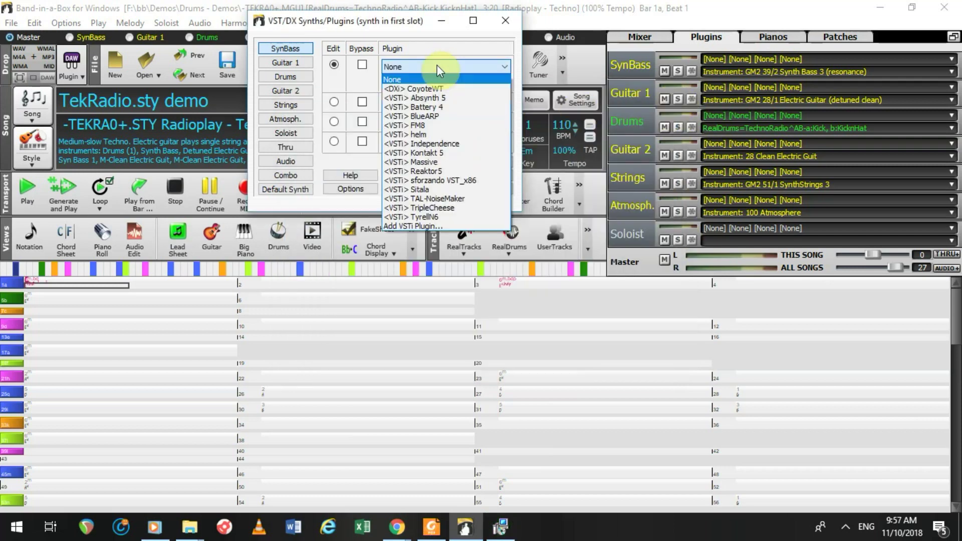
{"action": "left_click", "coordinate": [421, 218]}
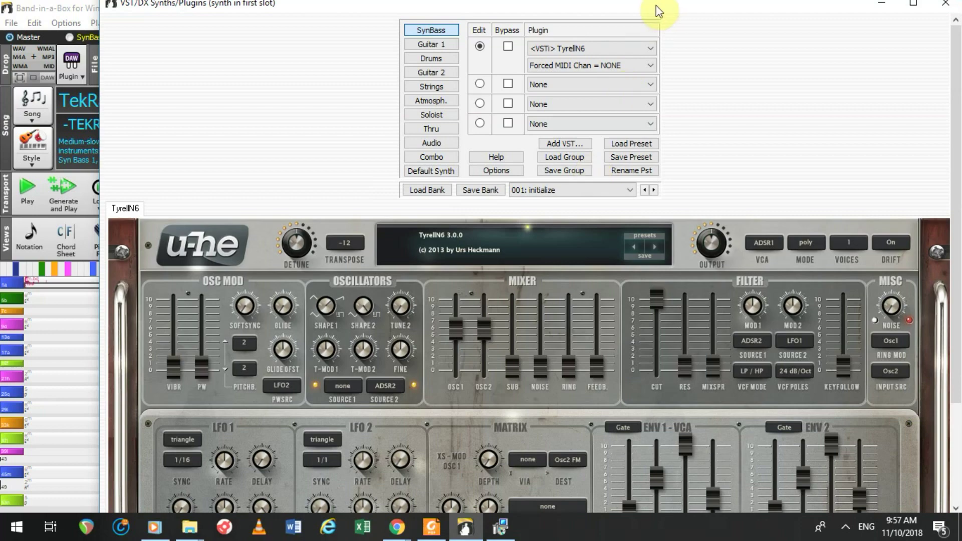
{"action": "left_click_drag", "start_coordinate": [654, 4], "coordinate": [594, 221]}
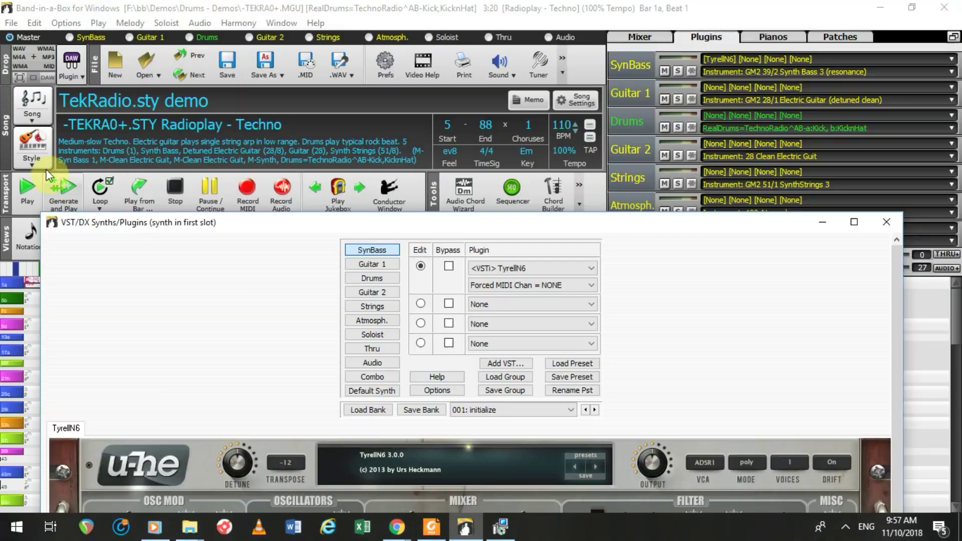
Start playing the song and solo the SynBass track
{"action": "left_click", "coordinate": [34, 192]}
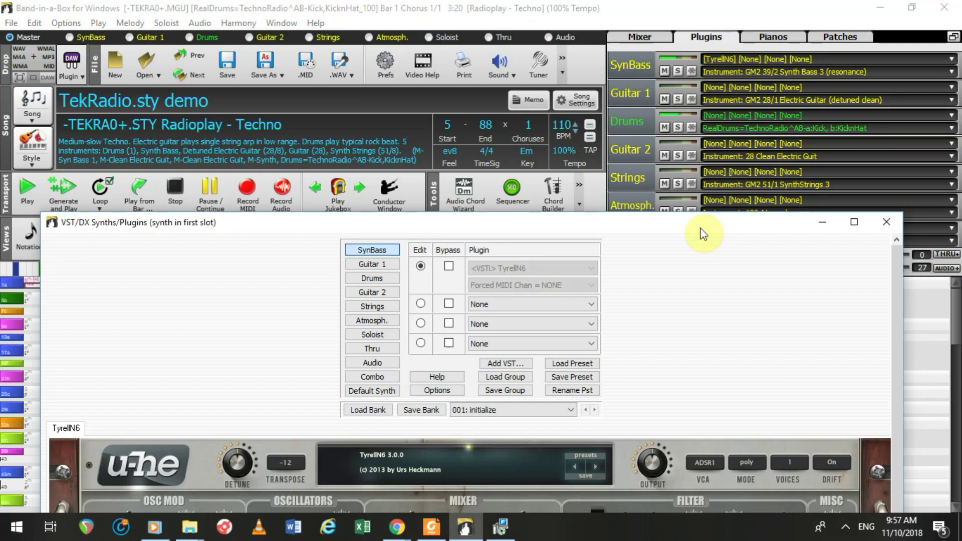
{"action": "left_click_drag", "start_coordinate": [700, 229], "coordinate": [720, 310]}
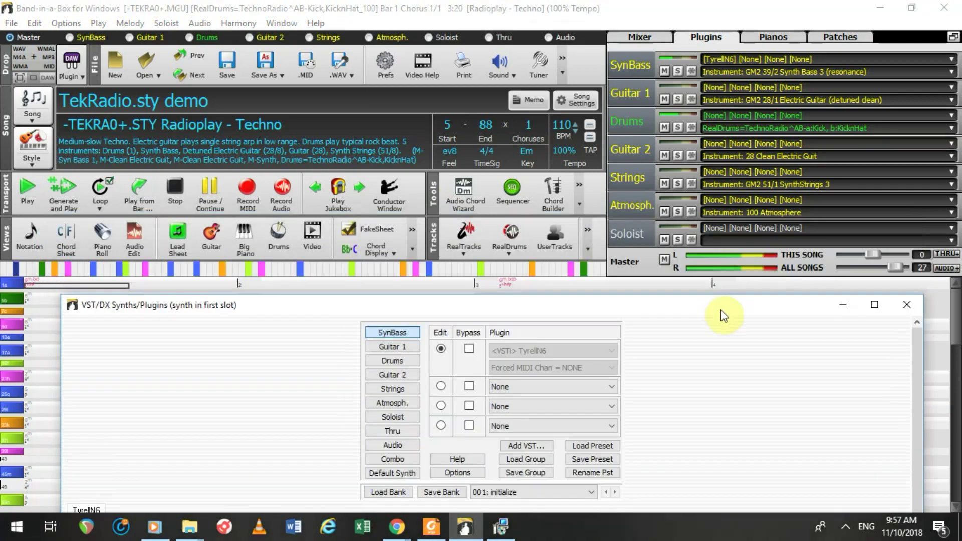
{"action": "left_click", "coordinate": [680, 71]}
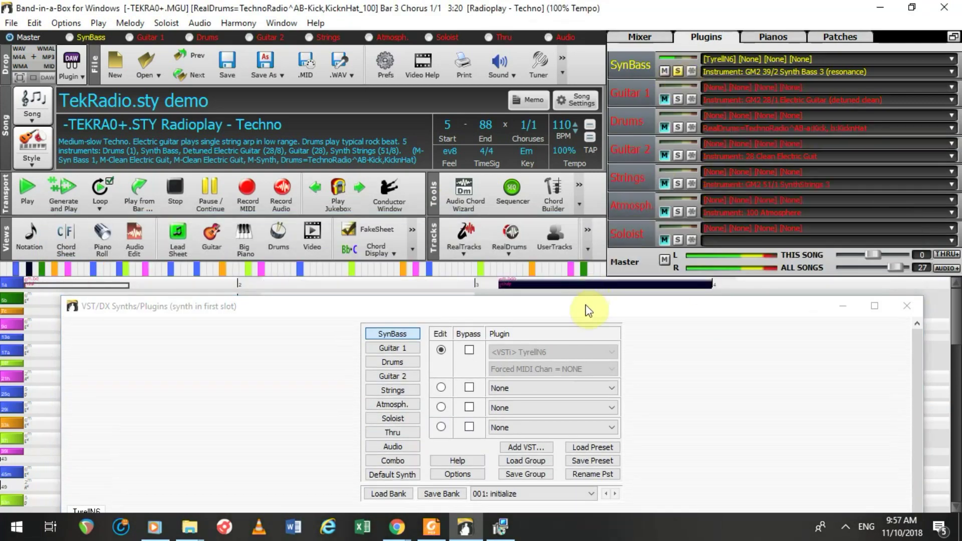
Maximize the plugin window and select the "001: initialize" program for TyrellN6
{"action": "left_click_drag", "start_coordinate": [589, 310], "coordinate": [596, 4]}
{"action": "left_click", "coordinate": [422, 196]}
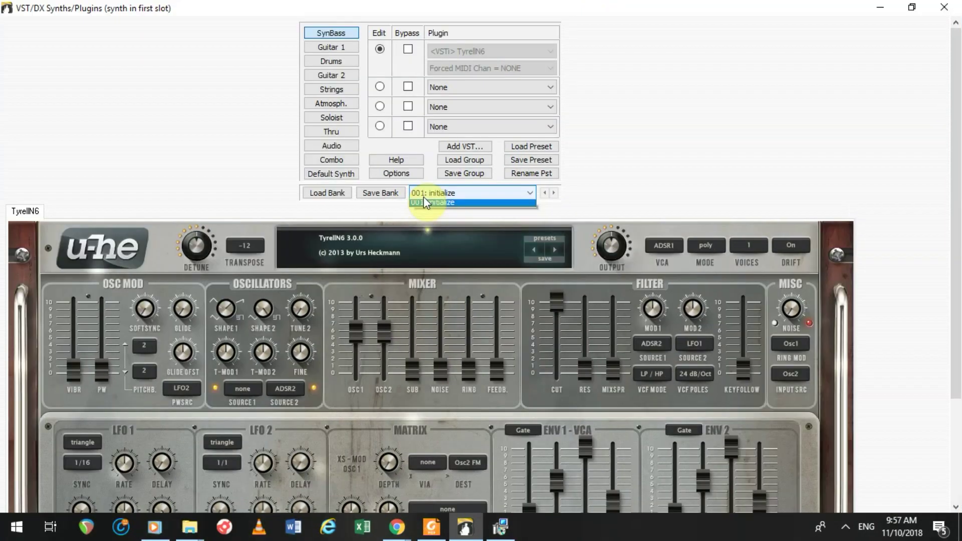
{"action": "left_click", "coordinate": [423, 203]}
Toggle TyrellN6's chorus, raise the oscillator vibrato and adjust the LFO 1 rate during playback
{"action": "left_click_drag", "start_coordinate": [955, 399], "coordinate": [928, 510]}
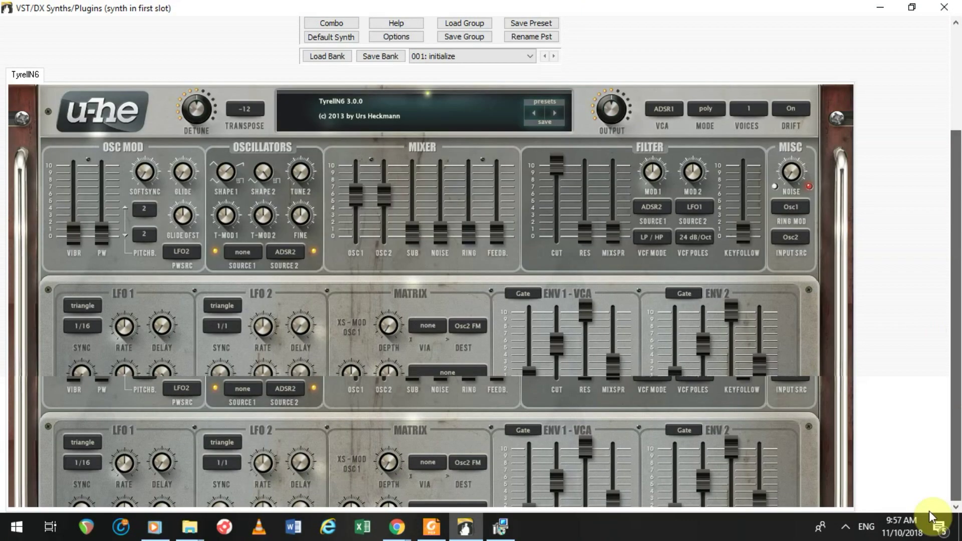
{"action": "left_click", "coordinate": [283, 474]}
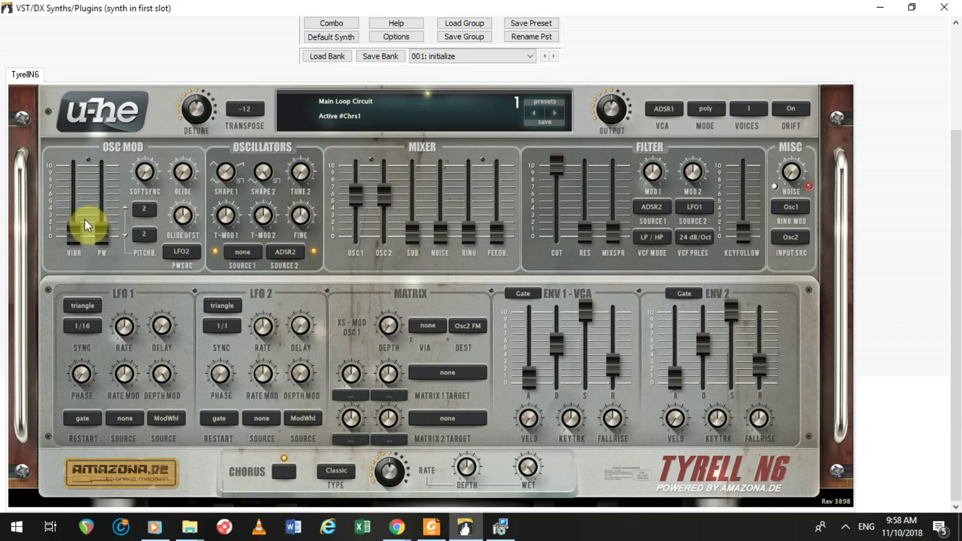
{"action": "left_click_drag", "start_coordinate": [85, 220], "coordinate": [73, 174]}
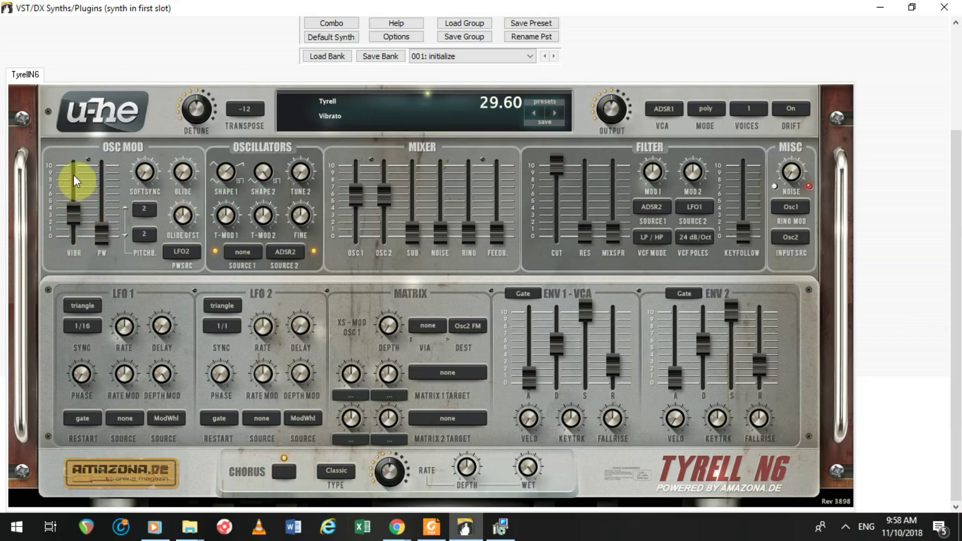
{"action": "mouse_move", "coordinate": [129, 320]}
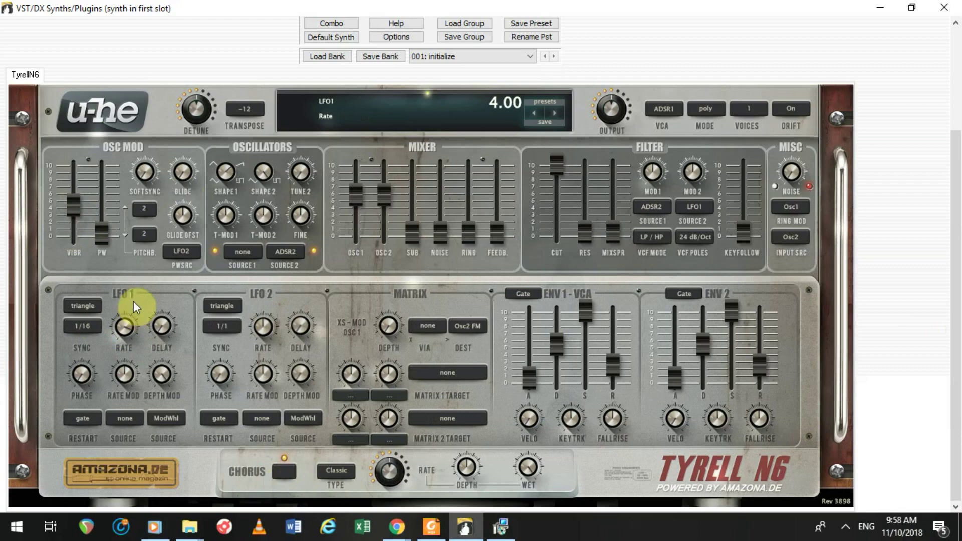
Restore the plugin window to its smaller size and stop the song's playback
{"action": "left_click", "coordinate": [912, 7]}
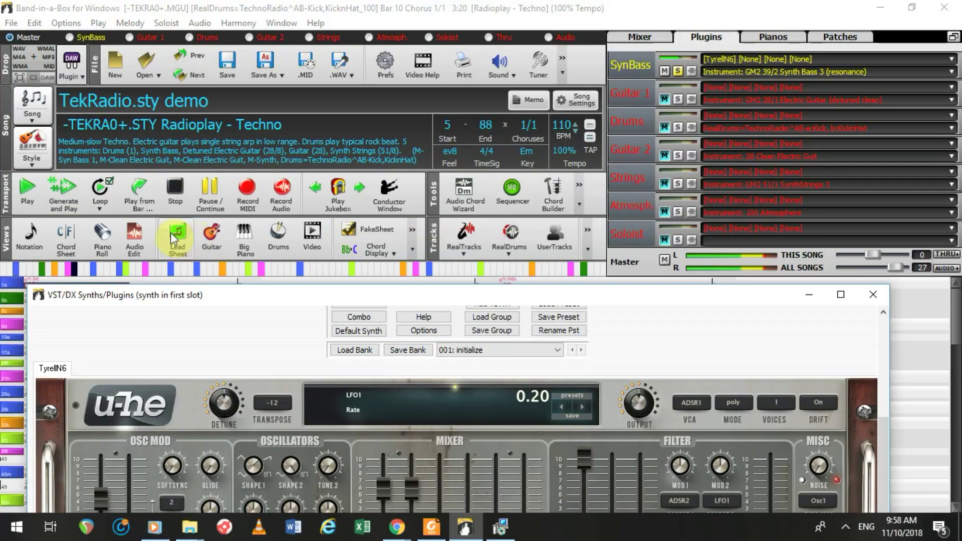
{"action": "left_click", "coordinate": [177, 199]}
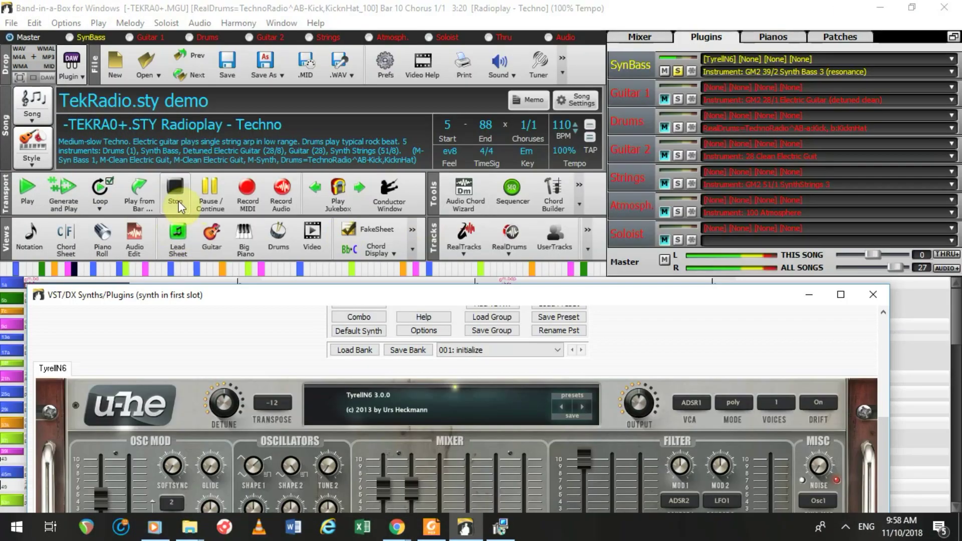
Replace TyrellN6 with the helm VSTi in the first plugin slot of the SynBass track
{"action": "left_click", "coordinate": [841, 294]}
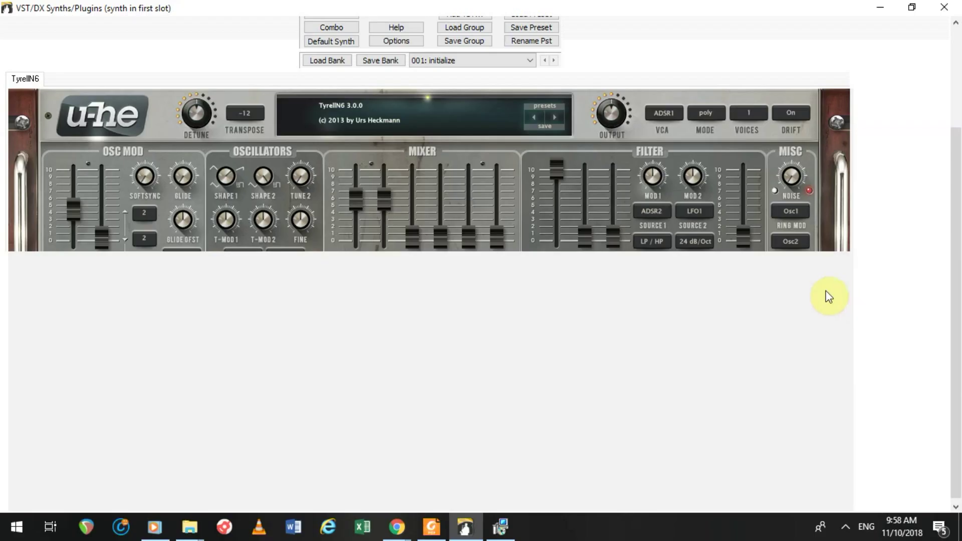
{"action": "scroll", "coordinate": [957, 116], "scroll_direction": "up", "scroll_amount": 3}
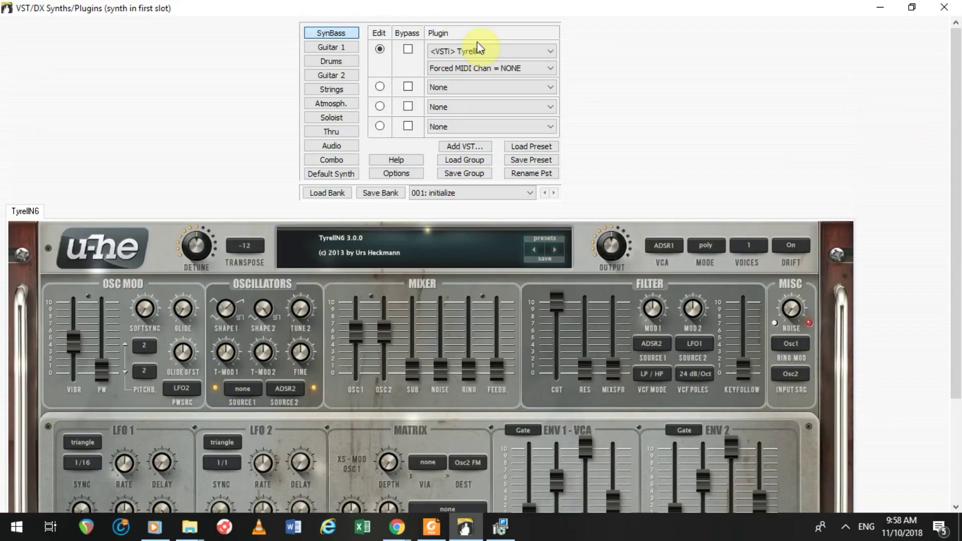
{"action": "left_click", "coordinate": [477, 50]}
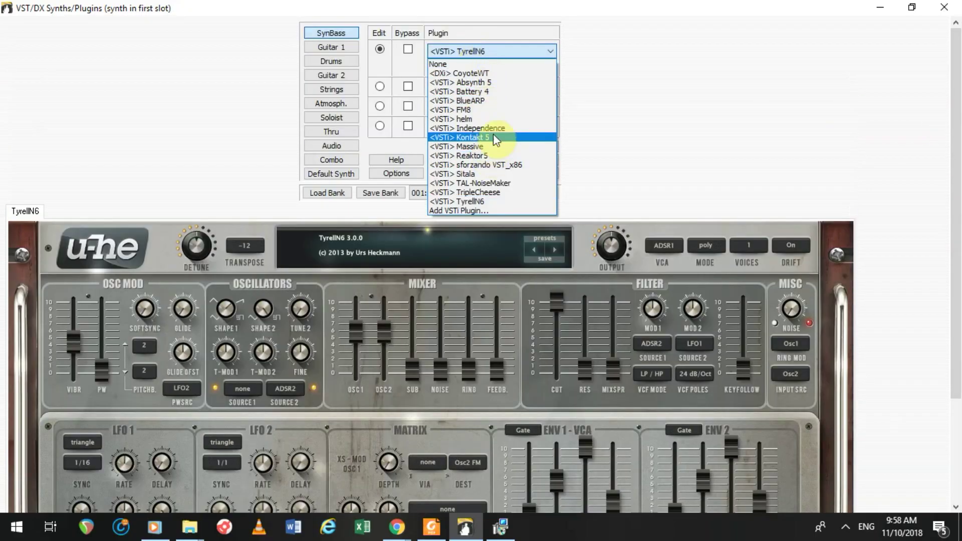
{"action": "left_click", "coordinate": [494, 119]}
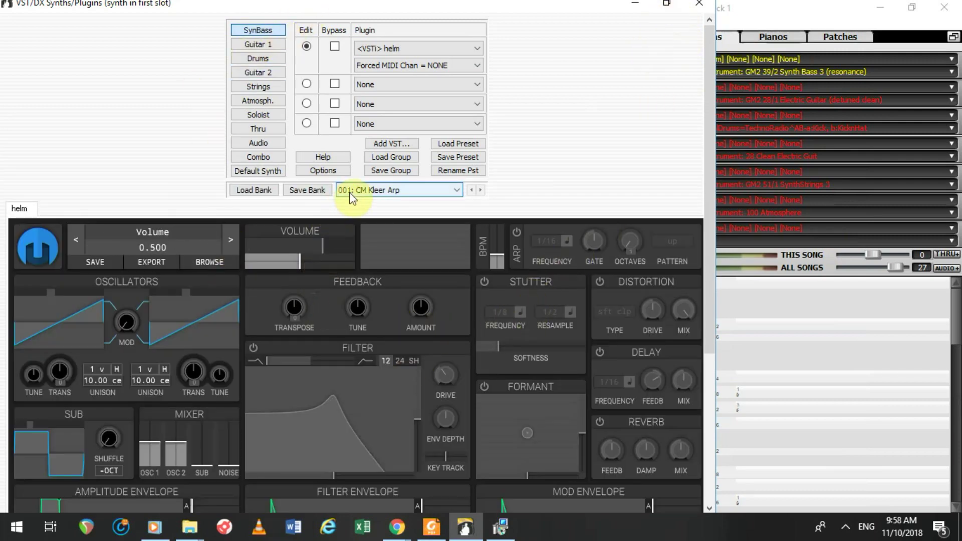
Load the CM Subsine patch from helm's Bass category and close the patch browser
{"action": "left_click_drag", "start_coordinate": [707, 121], "coordinate": [705, 208]}
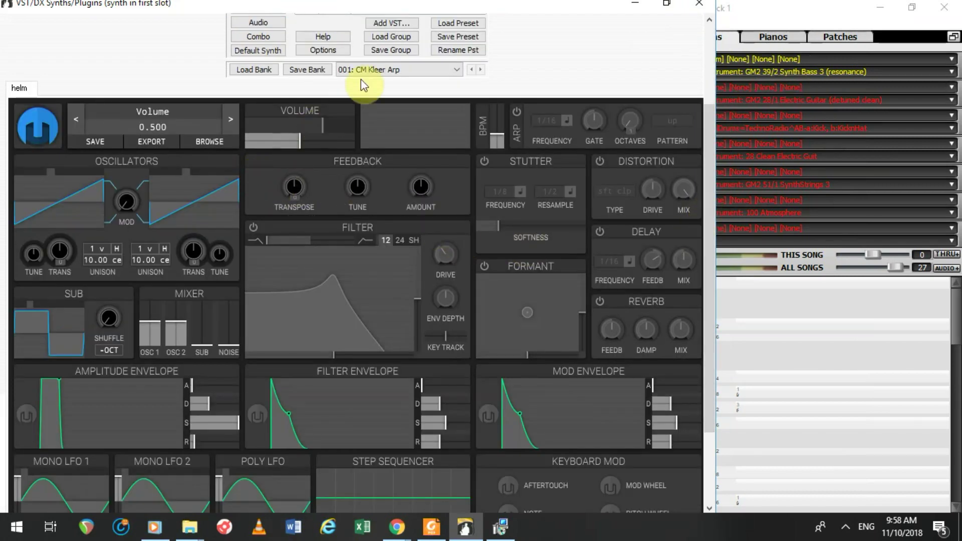
{"action": "left_click", "coordinate": [40, 125]}
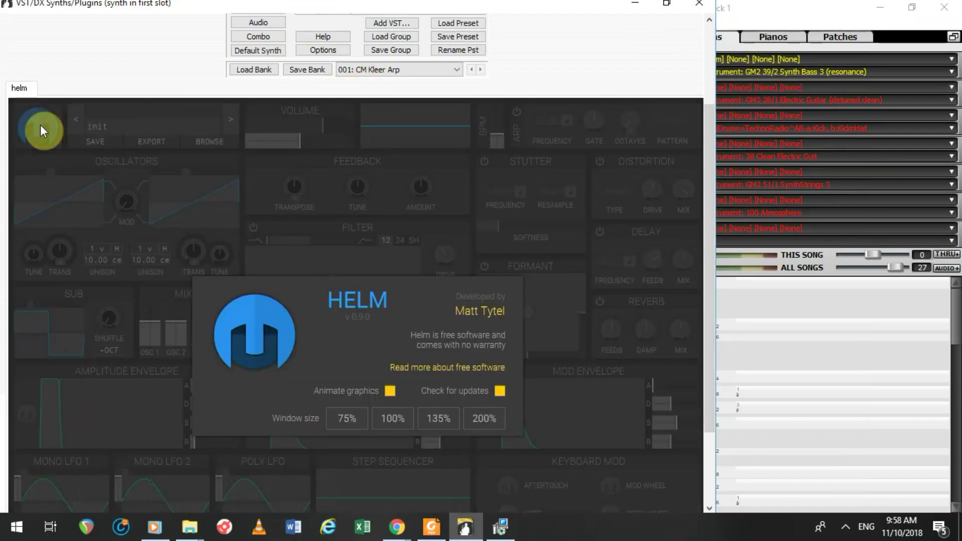
{"action": "left_click", "coordinate": [40, 125]}
{"action": "left_click", "coordinate": [172, 113]}
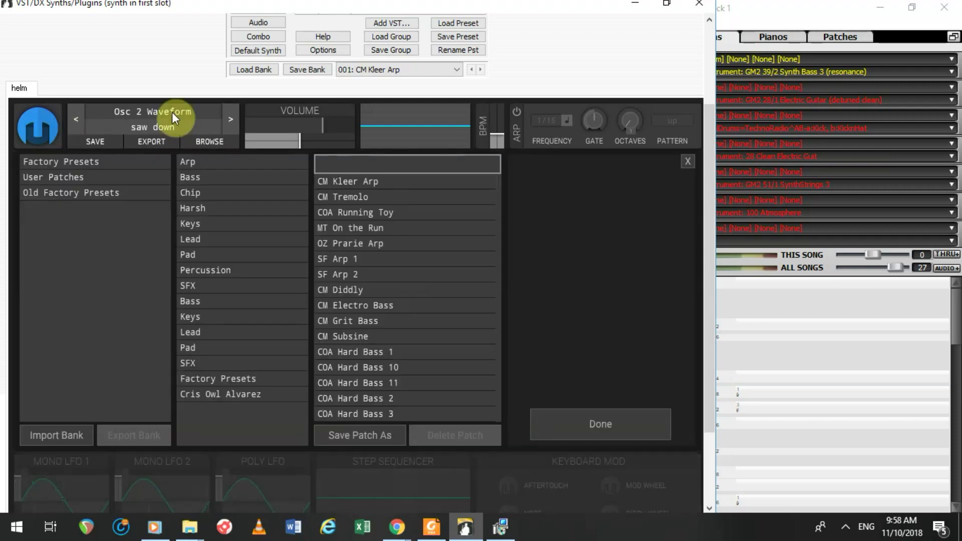
{"action": "left_click", "coordinate": [212, 177]}
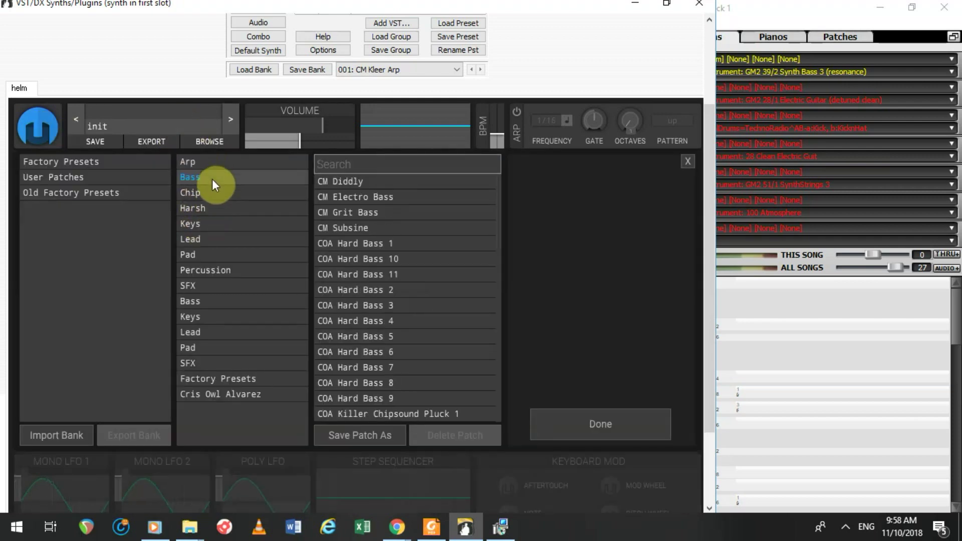
{"action": "scroll", "coordinate": [407, 298], "scroll_direction": "down", "scroll_amount": 10}
{"action": "scroll", "coordinate": [401, 314], "scroll_direction": "down", "scroll_amount": 5}
{"action": "scroll", "coordinate": [342, 284], "scroll_direction": "up", "scroll_amount": 12}
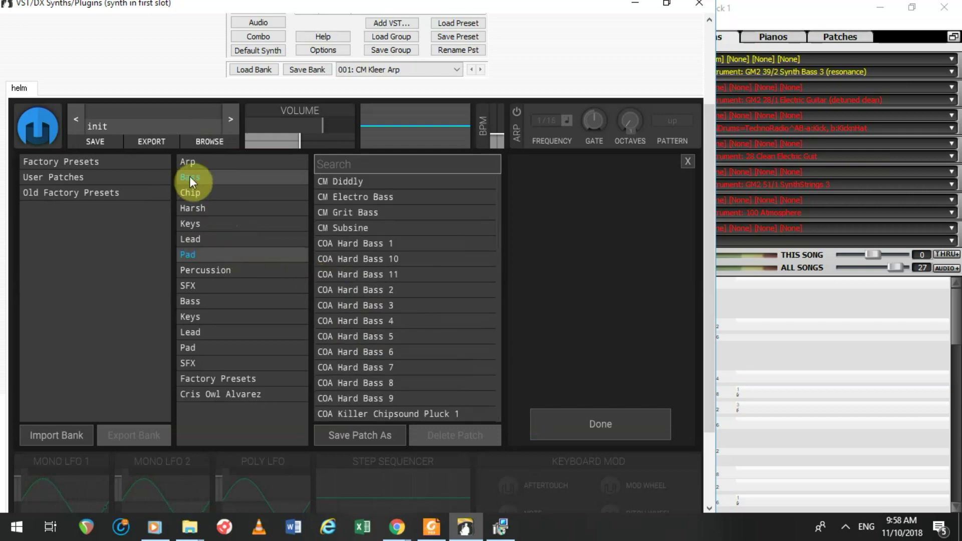
{"action": "left_click", "coordinate": [336, 223]}
{"action": "left_click", "coordinate": [341, 227]}
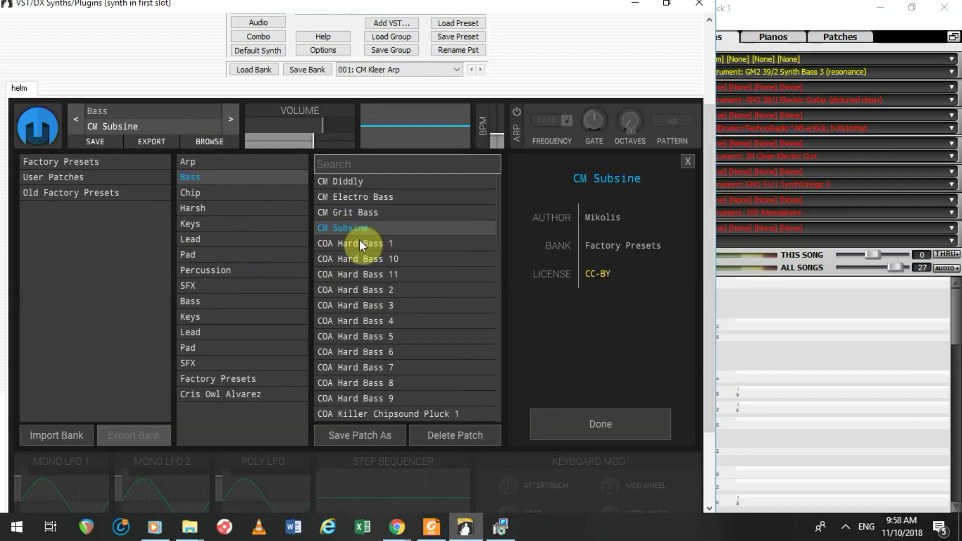
{"action": "left_click", "coordinate": [607, 431]}
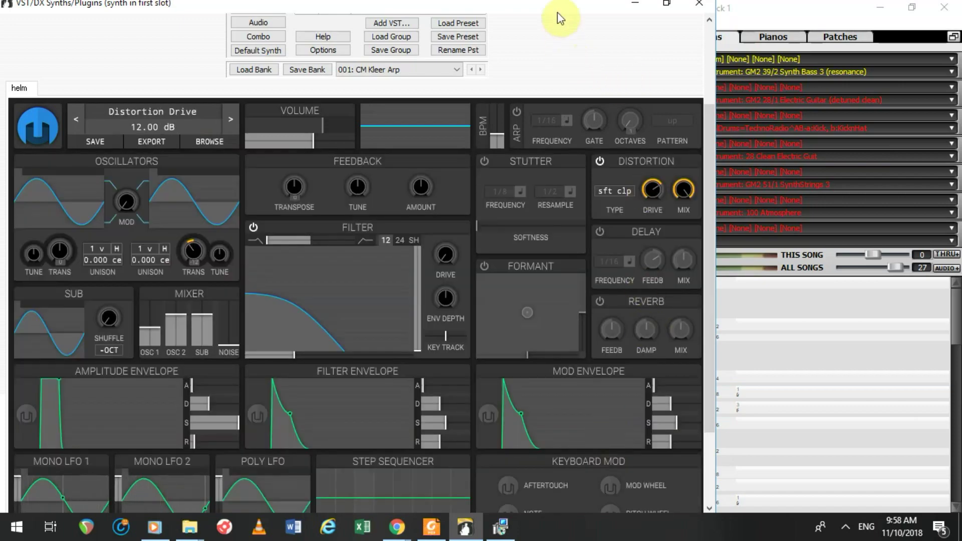
Move the helm window off the transport controls and start playing the song with the soloed SynBass track
{"action": "left_click_drag", "start_coordinate": [557, 13], "coordinate": [777, 206]}
{"action": "left_click_drag", "start_coordinate": [646, 197], "coordinate": [649, 327]}
{"action": "left_click", "coordinate": [27, 193]}
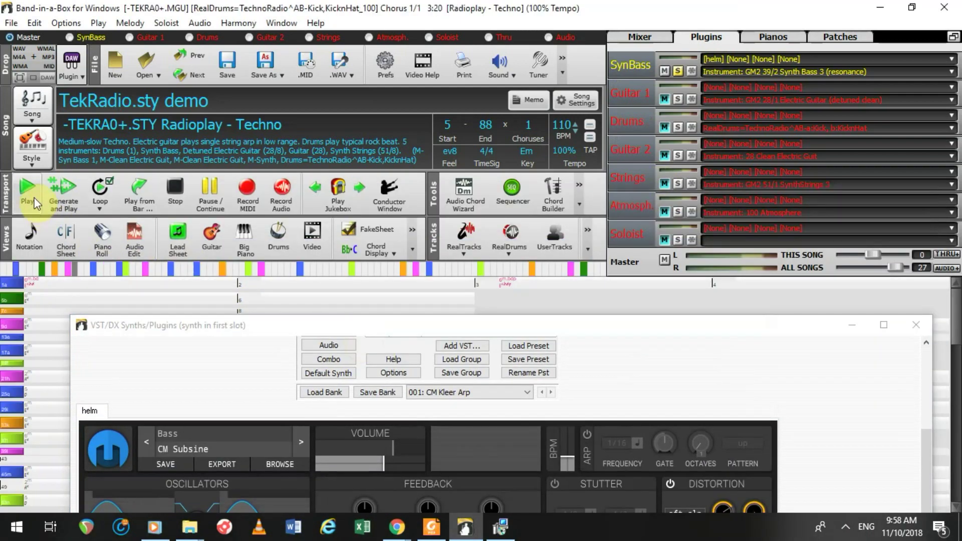
Reopen helm's patch browser and try the COA Hard Bass 10 patch, ending on COA Hard Bass 1
{"action": "left_click_drag", "start_coordinate": [493, 323], "coordinate": [484, 98]}
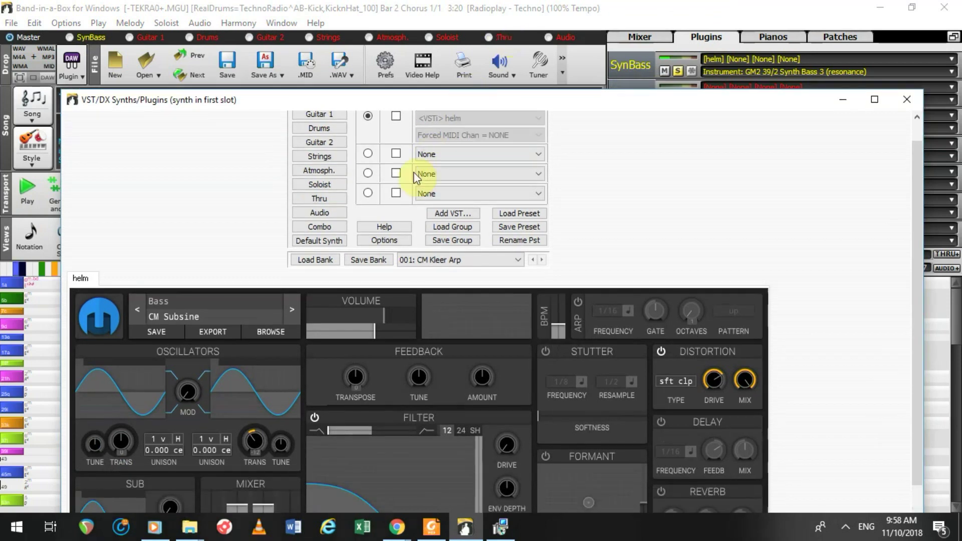
{"action": "left_click", "coordinate": [225, 313]}
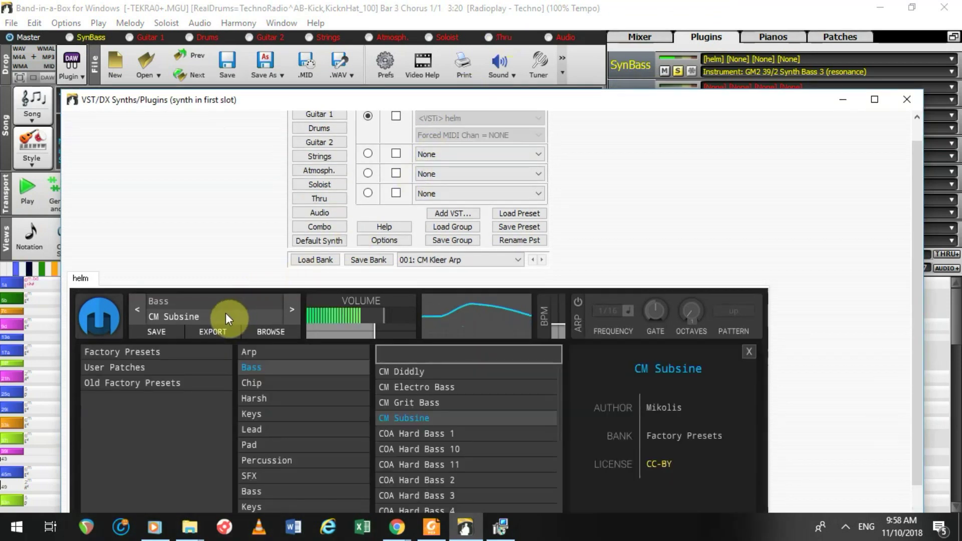
{"action": "left_click", "coordinate": [422, 445]}
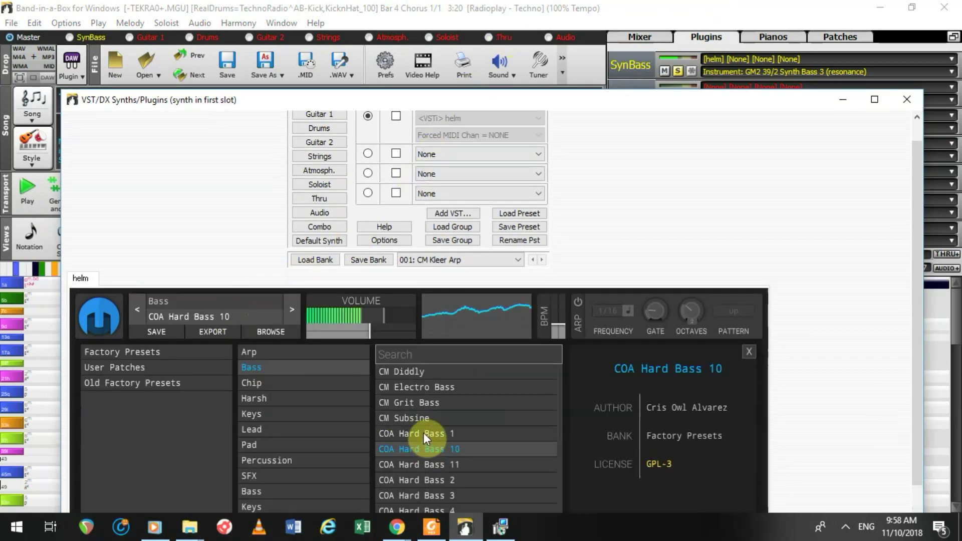
{"action": "left_click", "coordinate": [422, 433]}
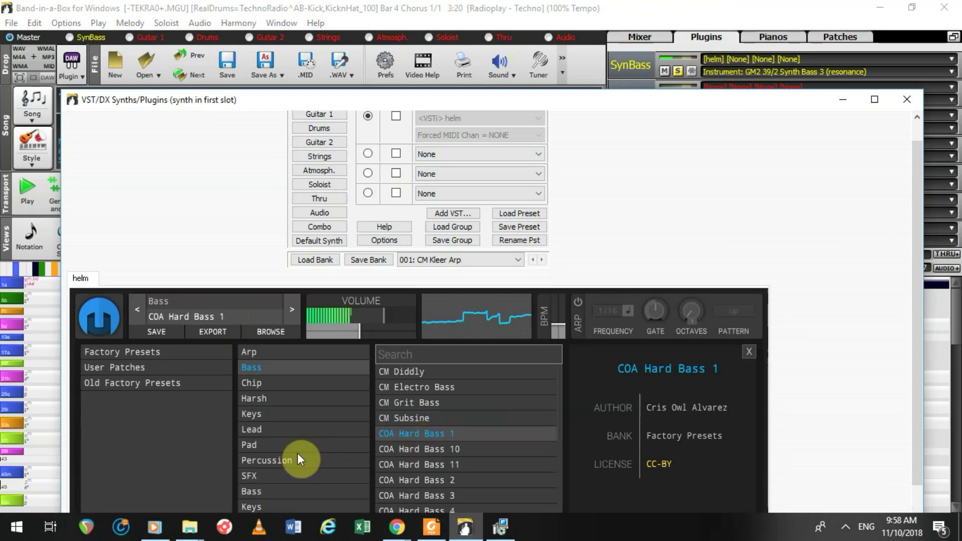
Shift the helm window upward and try lowering the synth's volume to about 0.211
{"action": "left_click_drag", "start_coordinate": [434, 99], "coordinate": [447, 55]}
{"action": "mouse_move", "coordinate": [398, 291]}
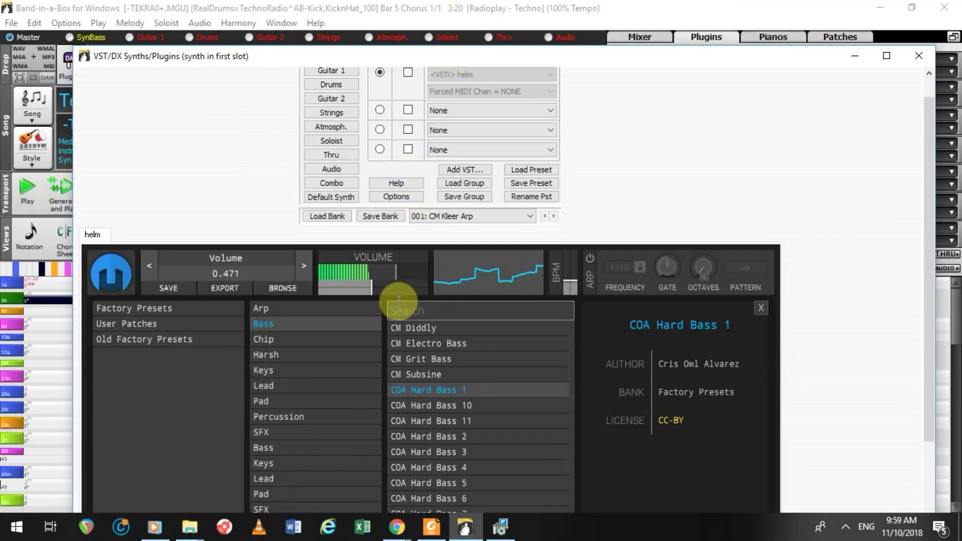
{"action": "left_click_drag", "start_coordinate": [371, 289], "coordinate": [352, 286]}
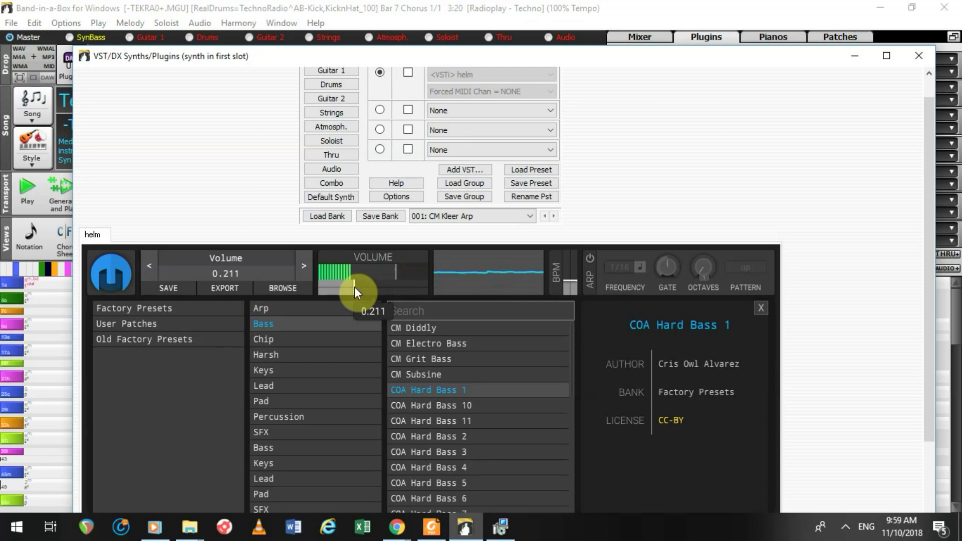
Load the SF Arp 1 patch from helm's Arp category
{"action": "left_click", "coordinate": [333, 303]}
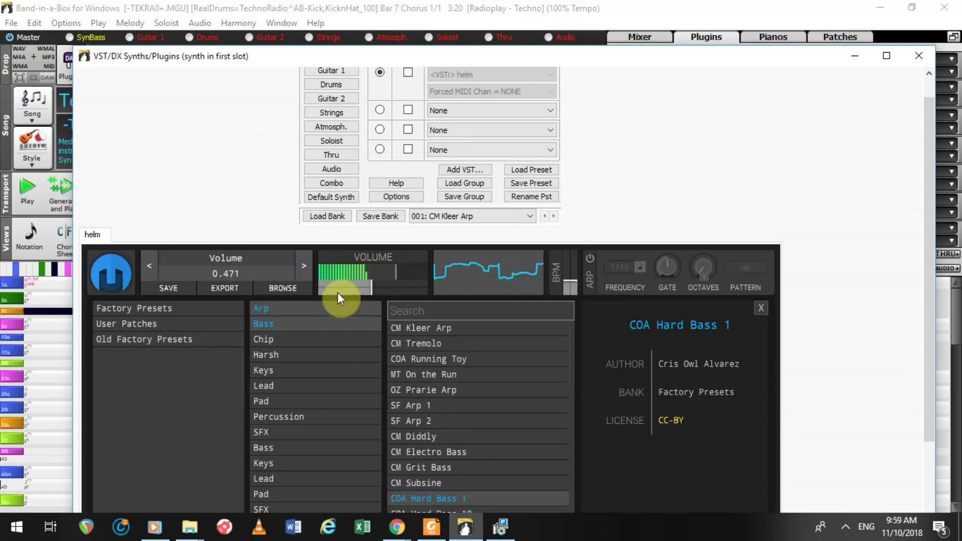
{"action": "left_click", "coordinate": [417, 361]}
{"action": "left_click", "coordinate": [418, 406]}
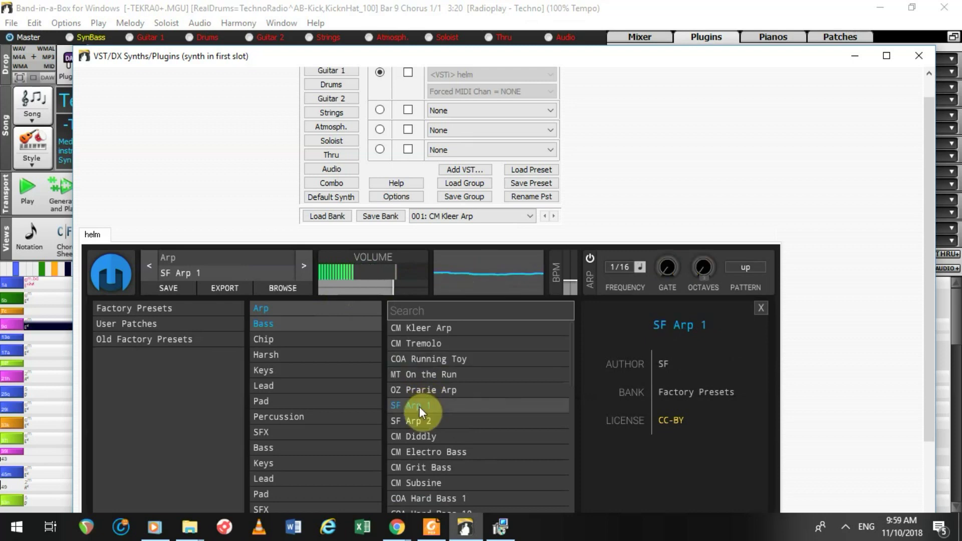
Minimize the helm window and turn off solo on the SynBass track
{"action": "left_click", "coordinate": [855, 56]}
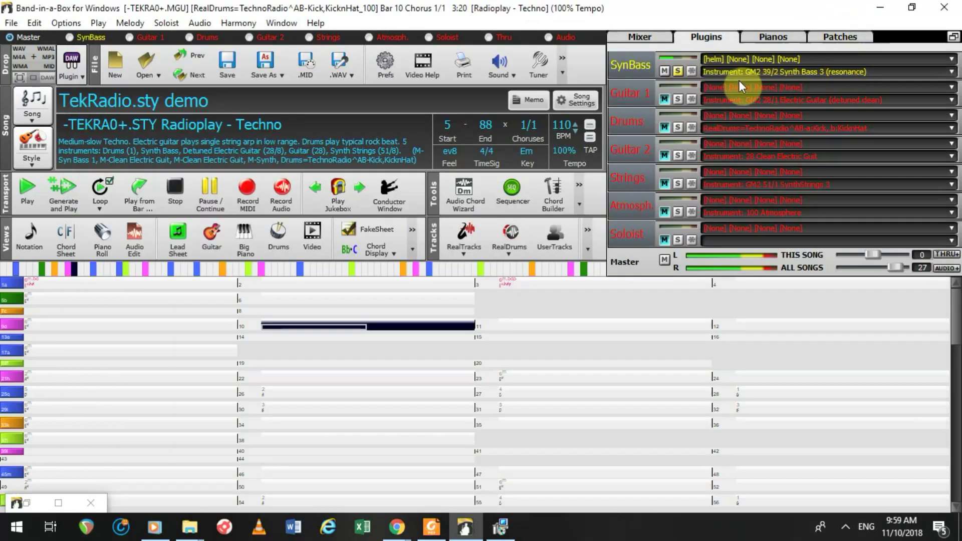
{"action": "left_click", "coordinate": [675, 71]}
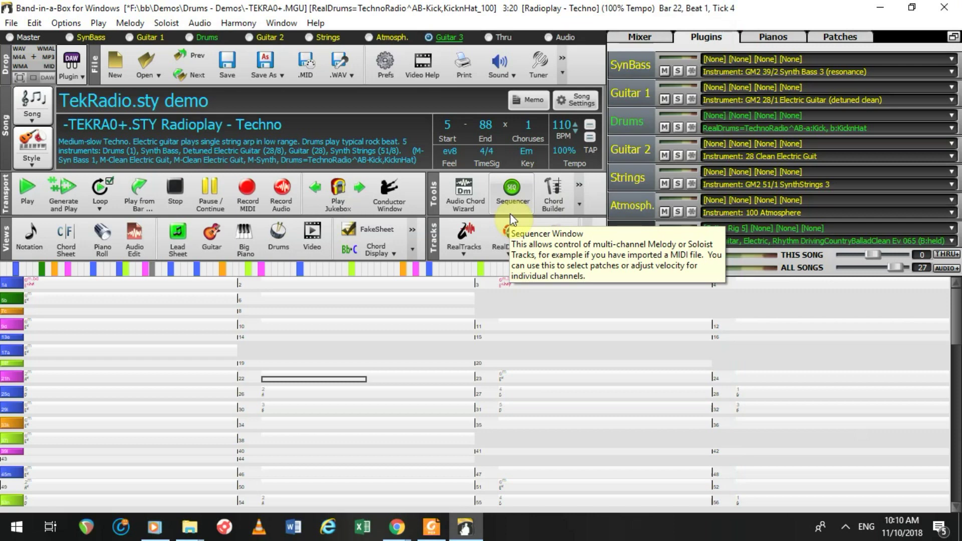
Load the song demo of the Smooth Jazz Poppy w/ Guitar Solo style from the StylePicker, without saving the current song
{"action": "left_click", "coordinate": [36, 167]}
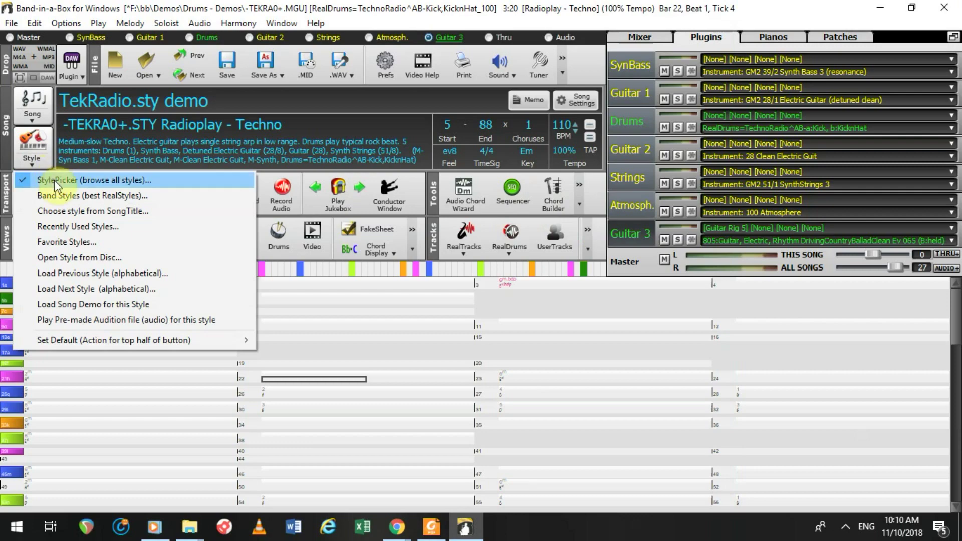
{"action": "left_click", "coordinate": [113, 175]}
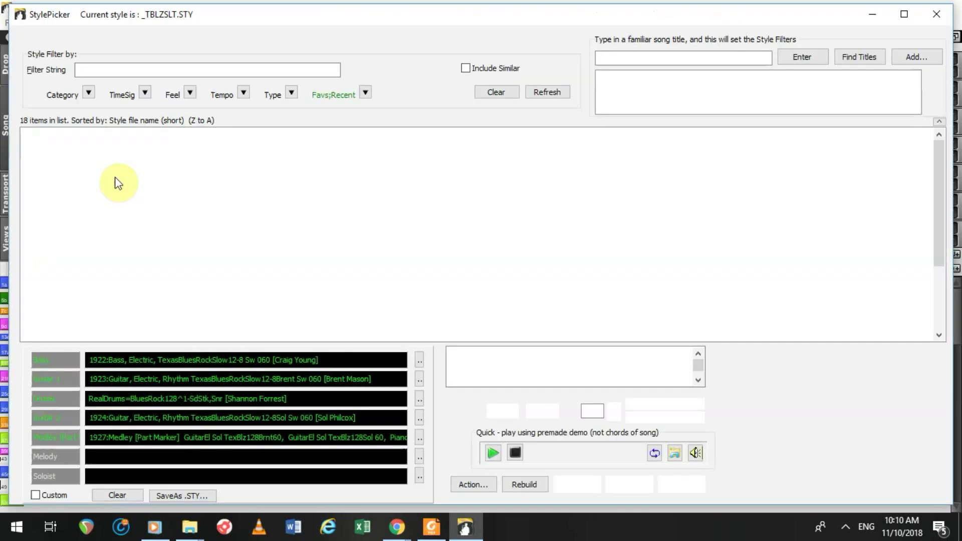
{"action": "left_click", "coordinate": [292, 229]}
{"action": "left_click", "coordinate": [288, 198]}
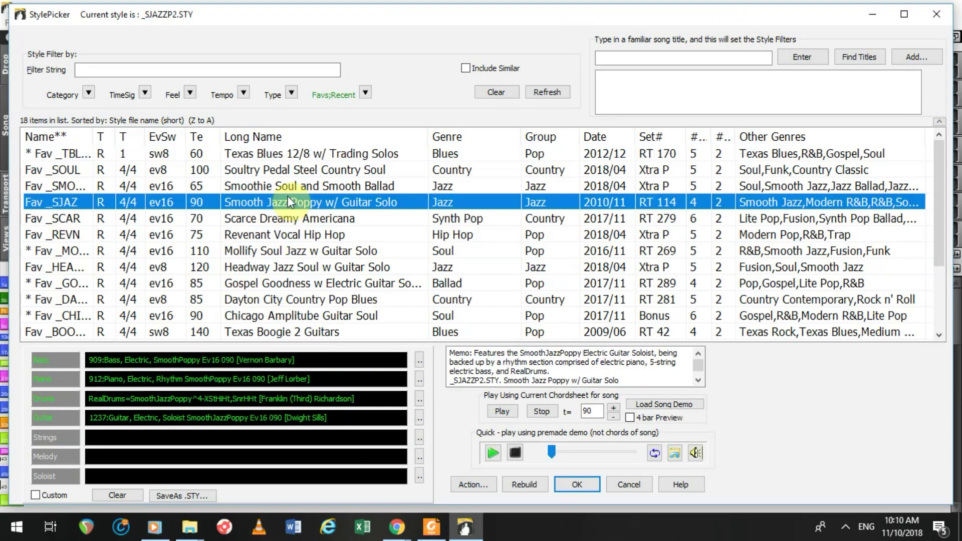
{"action": "left_click", "coordinate": [689, 405]}
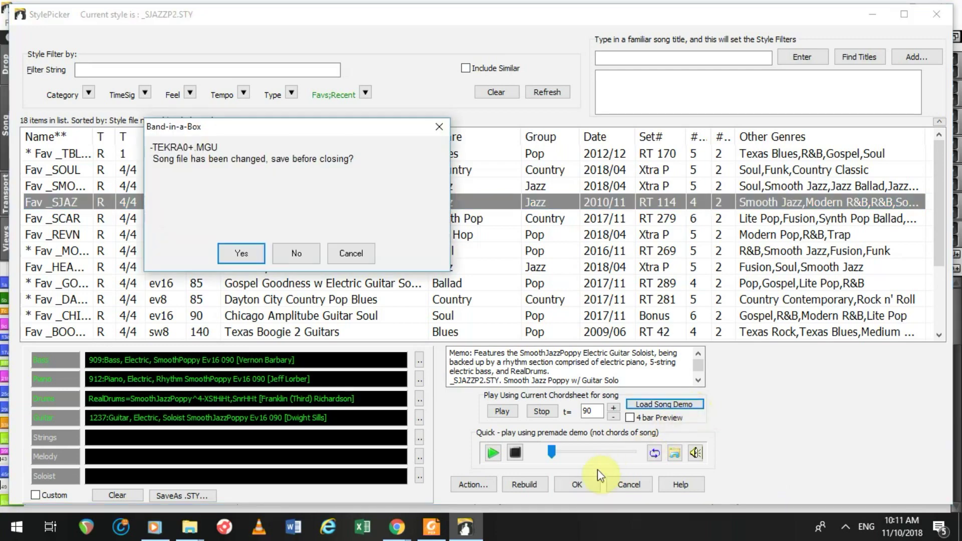
{"action": "left_click", "coordinate": [280, 255]}
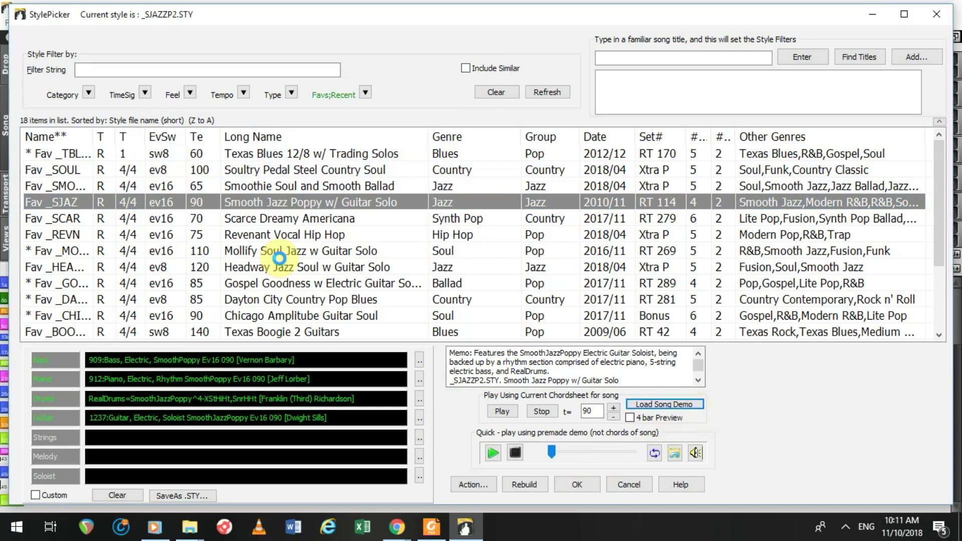
{"action": "left_click", "coordinate": [575, 484]}
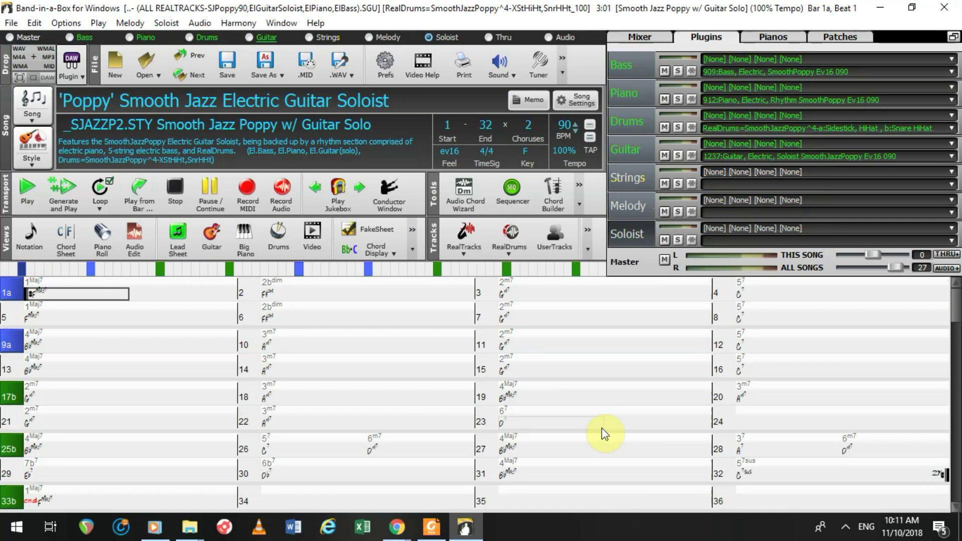
Insert the Guitar Rig 5 VST in the first plugin slot of the Guitar track
{"action": "left_click", "coordinate": [720, 142]}
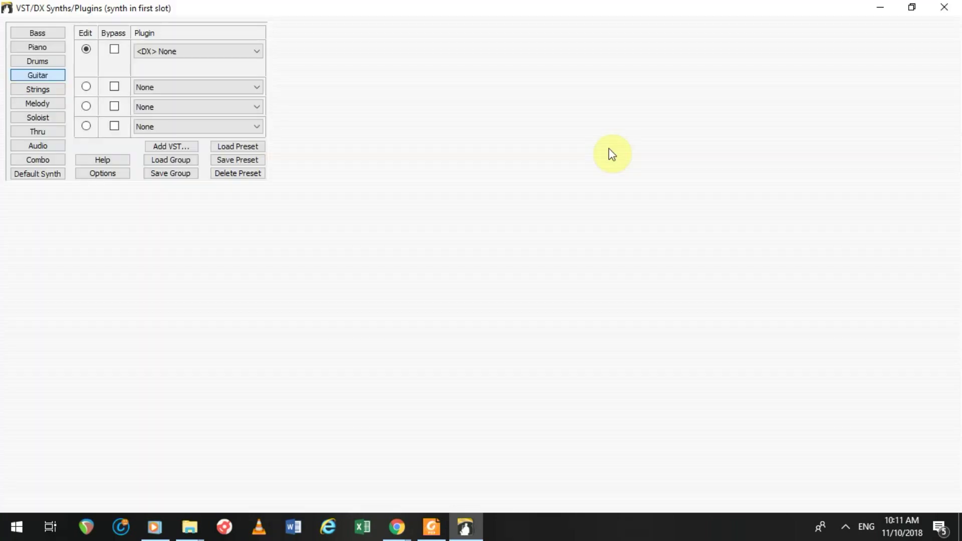
{"action": "left_click", "coordinate": [223, 52]}
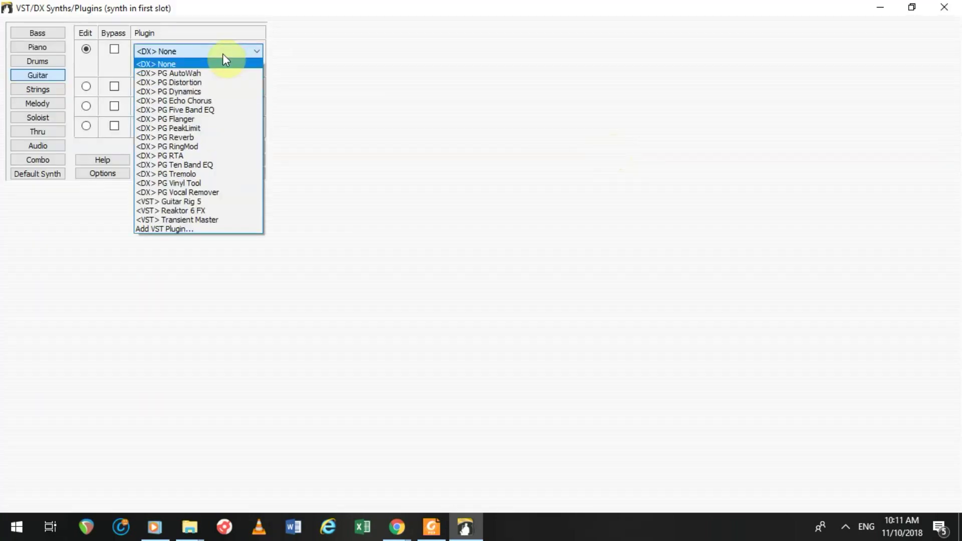
{"action": "left_click", "coordinate": [188, 202]}
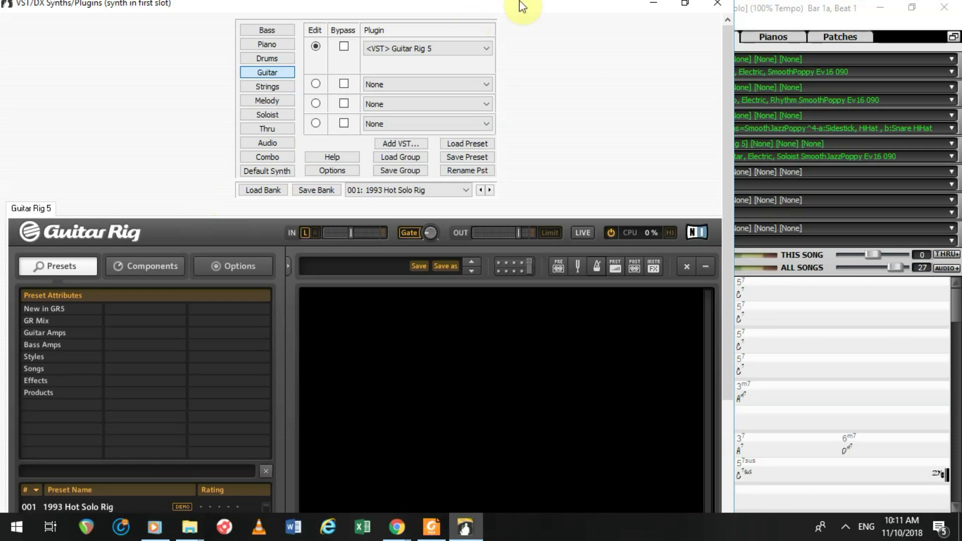
Move the plugin window off the transport controls, start playing the song and maximize Guitar Rig 5
{"action": "left_click_drag", "start_coordinate": [519, 2], "coordinate": [579, 183]}
{"action": "left_click", "coordinate": [27, 189]}
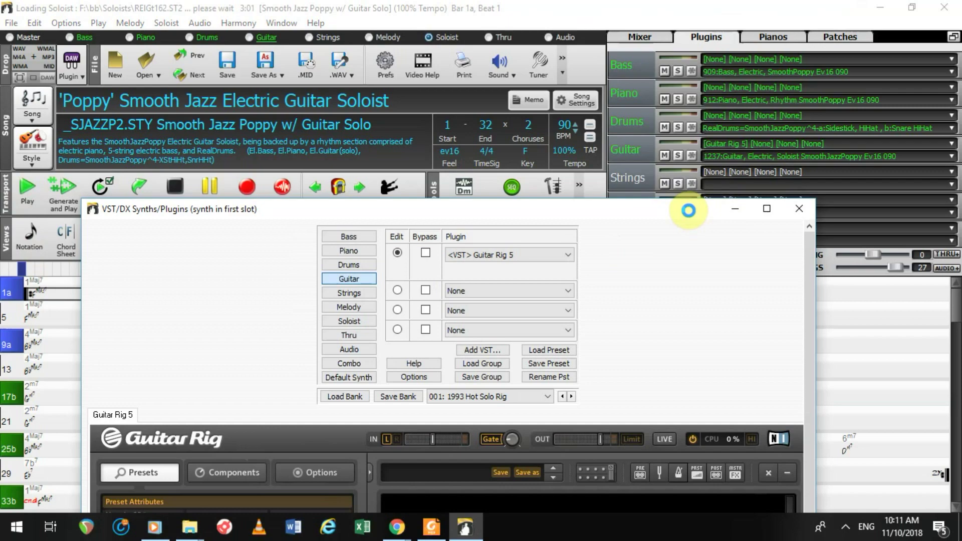
{"action": "left_click", "coordinate": [766, 208]}
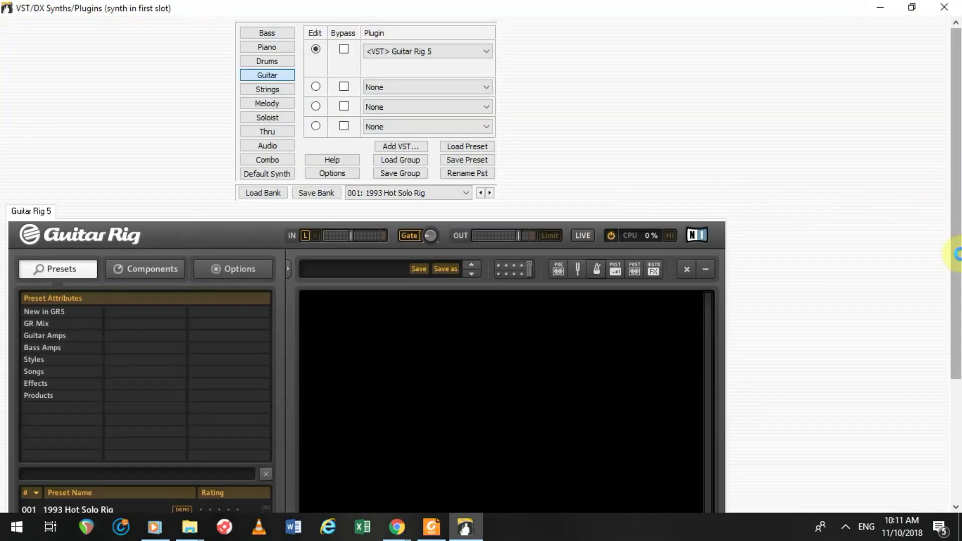
{"action": "left_click_drag", "start_coordinate": [957, 253], "coordinate": [957, 351]}
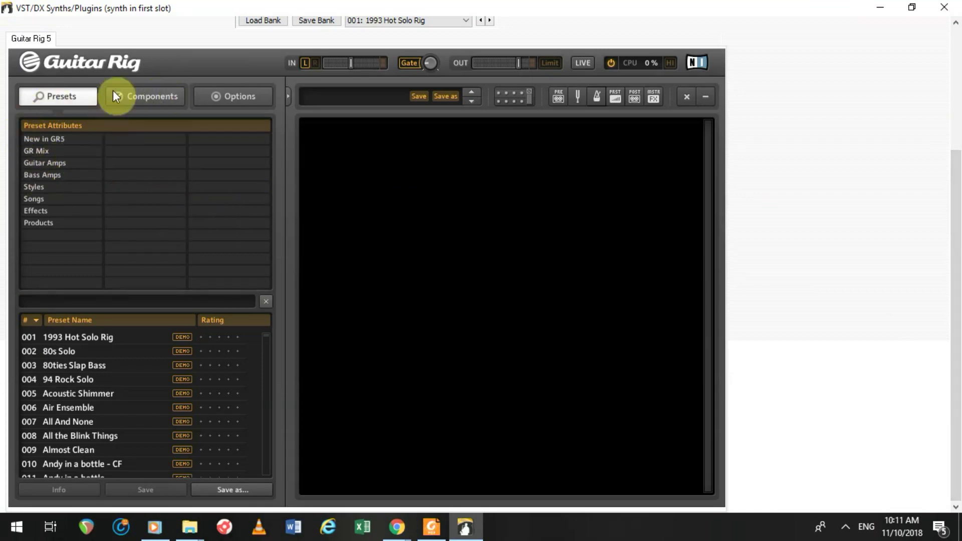
Solo the Guitar track during playback and return the Guitar Rig window to full size
{"action": "left_click_drag", "start_coordinate": [562, 7], "coordinate": [470, 281]}
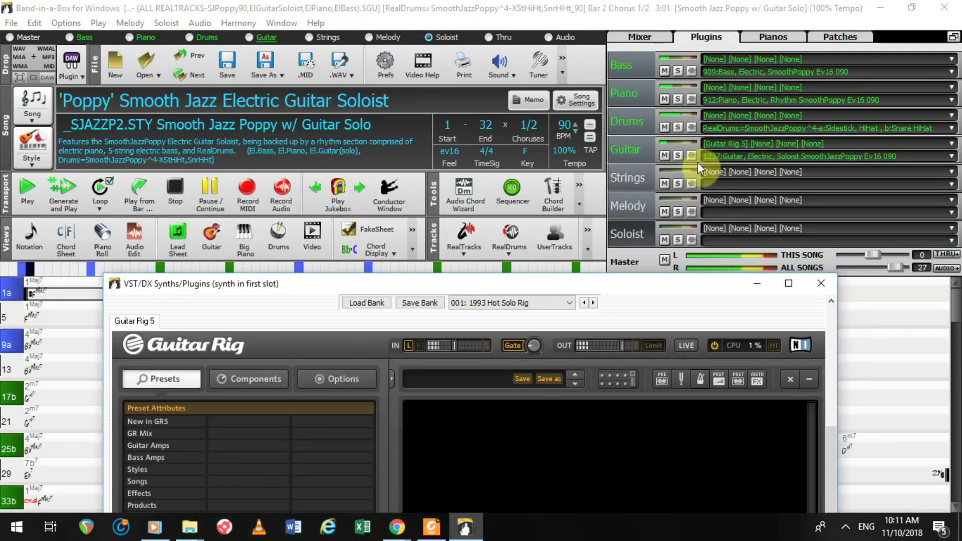
{"action": "left_click", "coordinate": [676, 155]}
{"action": "left_click_drag", "start_coordinate": [621, 290], "coordinate": [622, 1]}
Add the Pro-Filter from Guitar Rig's Filters components to the empty rack
{"action": "left_click", "coordinate": [67, 216]}
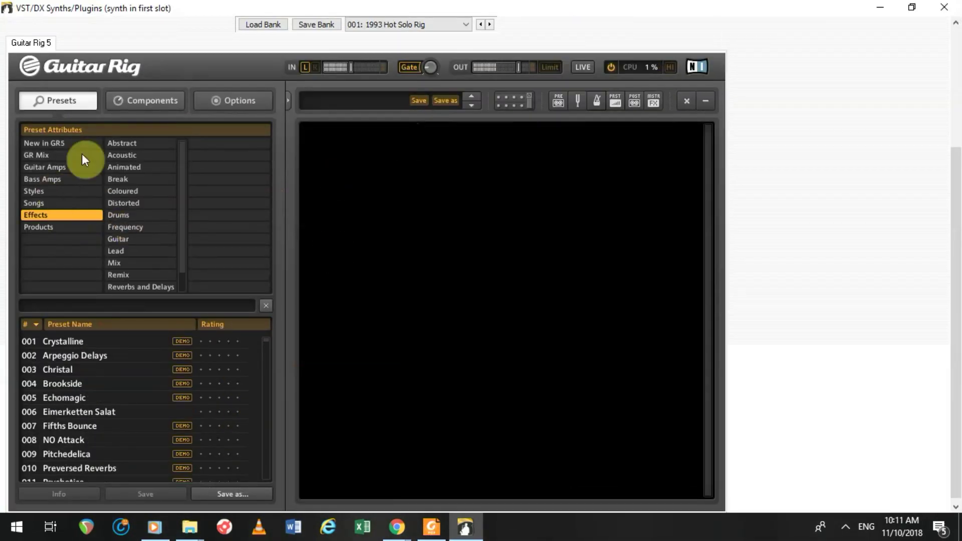
{"action": "left_click", "coordinate": [164, 102]}
{"action": "left_click", "coordinate": [141, 247]}
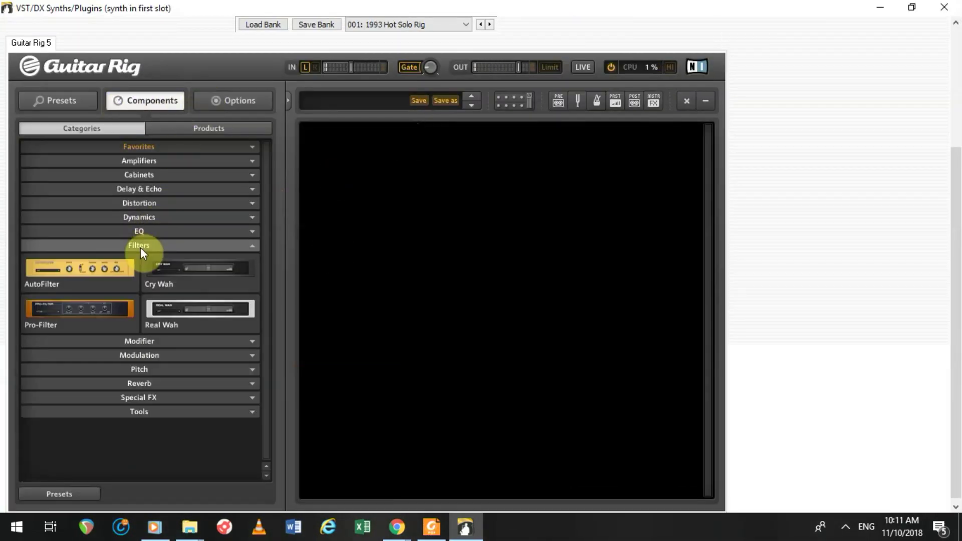
{"action": "left_click_drag", "start_coordinate": [85, 306], "coordinate": [424, 294]}
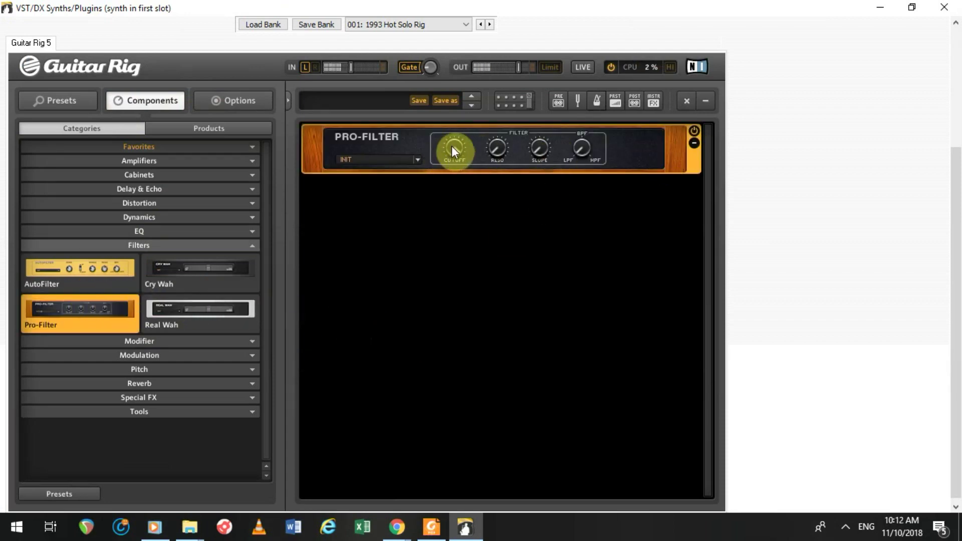
Try turning the Pro-Filter's cutoff, dismiss the error and apply the HiCut preset to the filter
{"action": "left_click_drag", "start_coordinate": [452, 145], "coordinate": [452, 182]}
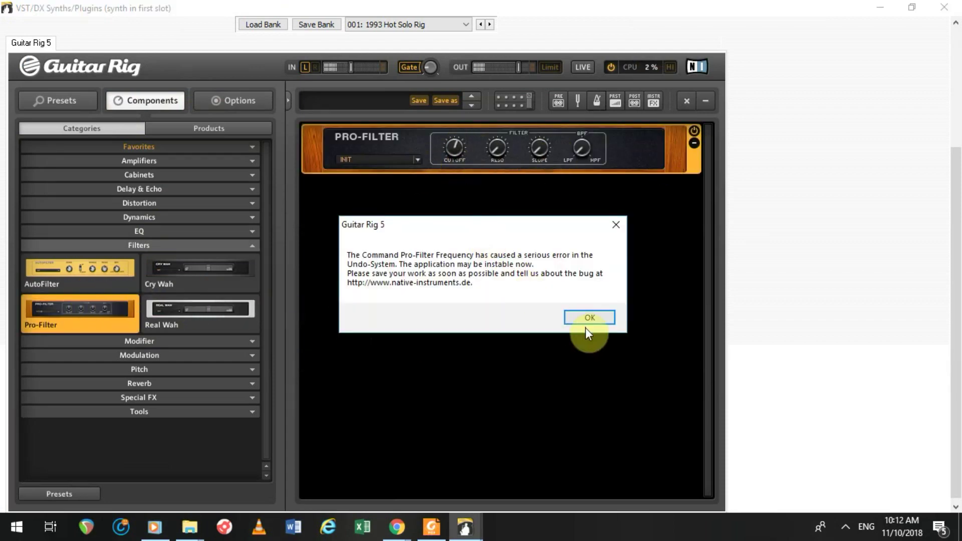
{"action": "left_click", "coordinate": [587, 317]}
{"action": "left_click", "coordinate": [415, 160]}
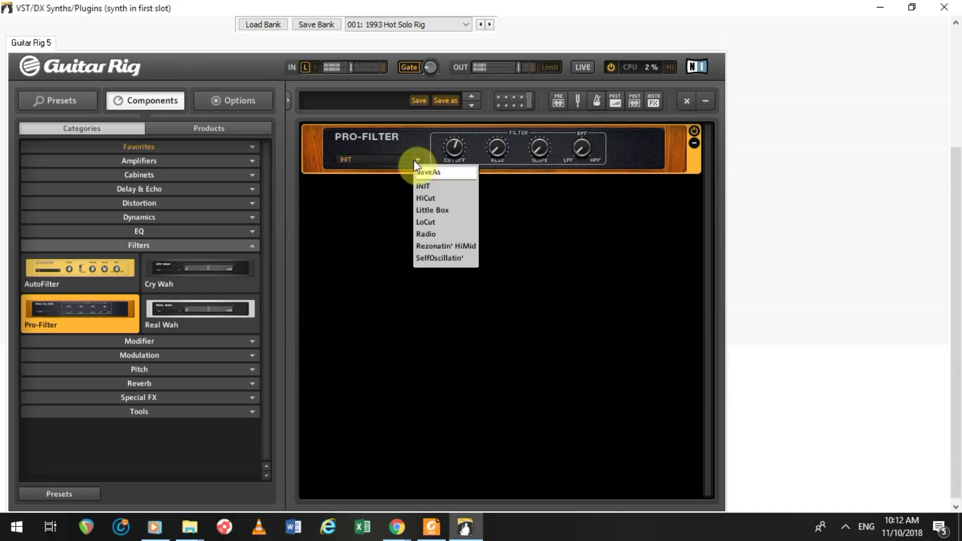
{"action": "left_click", "coordinate": [423, 200]}
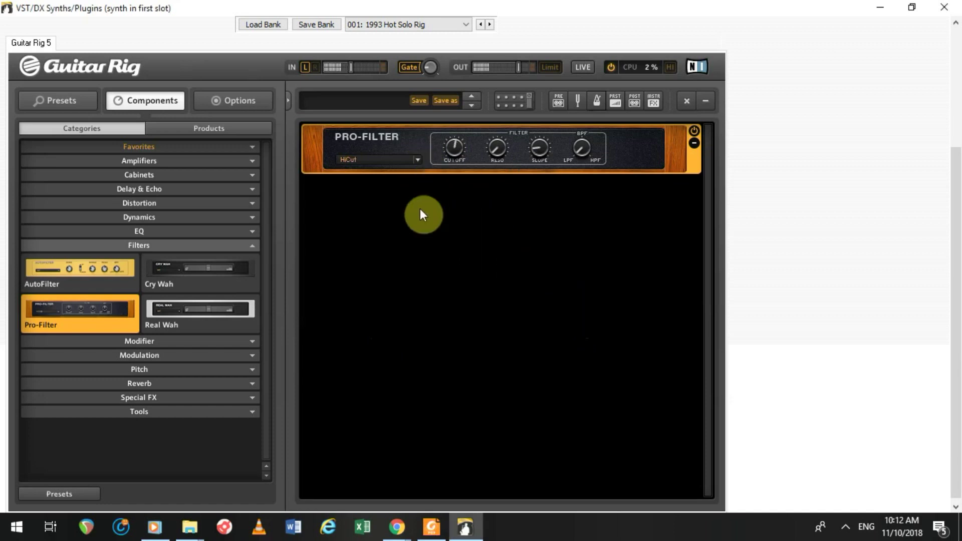
Add the Flanger from the Modulation components to the rack below the Pro-Filter
{"action": "left_click", "coordinate": [136, 341]}
{"action": "scroll", "coordinate": [140, 380], "scroll_direction": "down", "scroll_amount": 3}
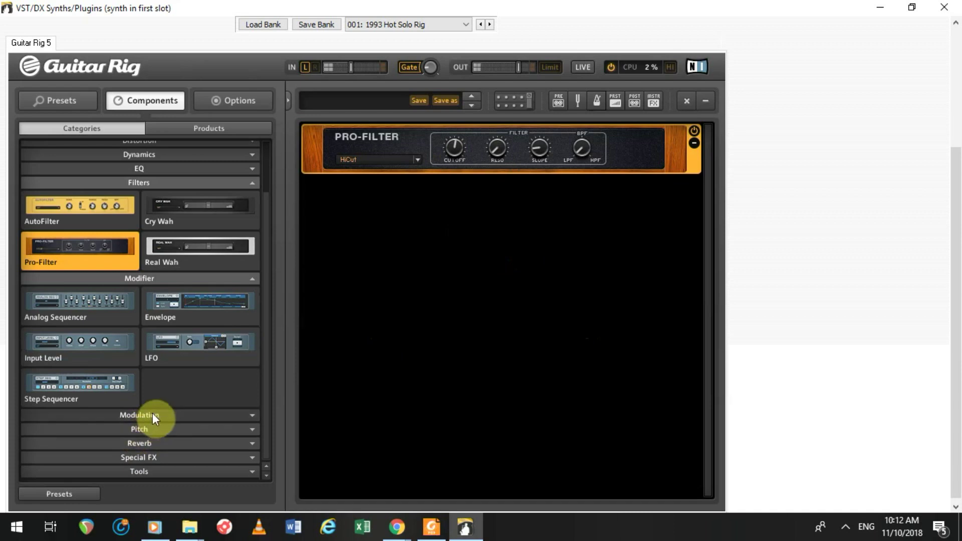
{"action": "left_click", "coordinate": [153, 413]}
{"action": "left_click_drag", "start_coordinate": [150, 441], "coordinate": [435, 349]}
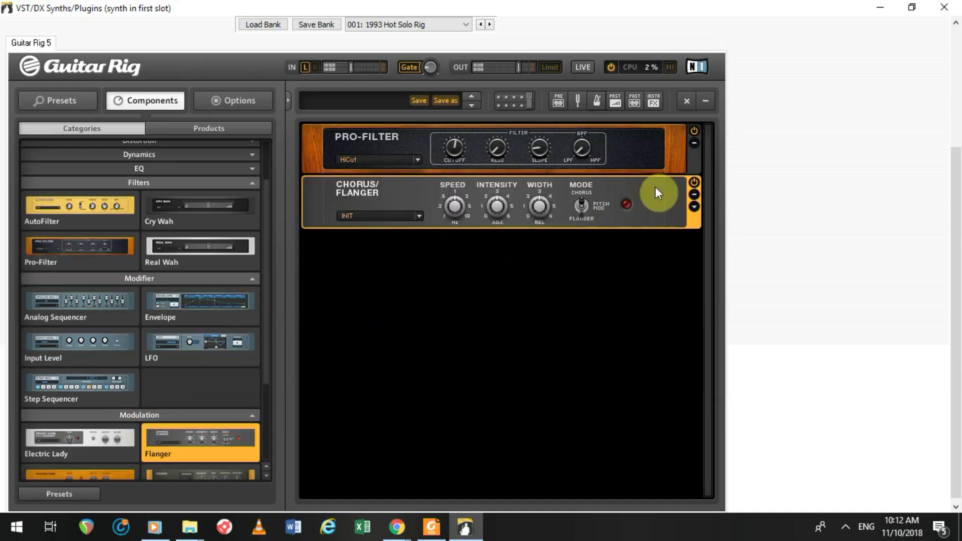
Expand the Chorus/Flanger's extra settings, adjust its speed, enable Sync and Stereo Spread, and switch the mode to Flanger
{"action": "left_click", "coordinate": [693, 206]}
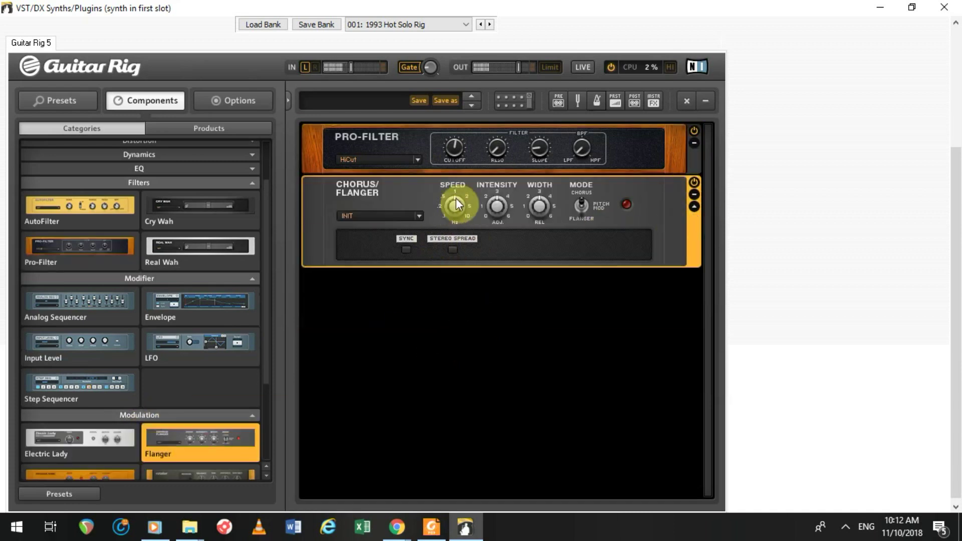
{"action": "left_click_drag", "start_coordinate": [456, 198], "coordinate": [453, 211]}
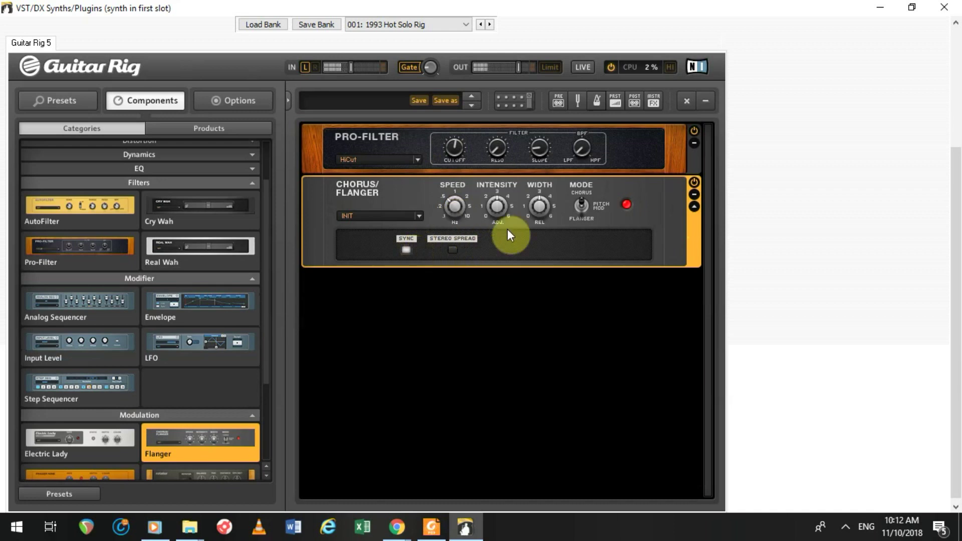
{"action": "left_click", "coordinate": [579, 201]}
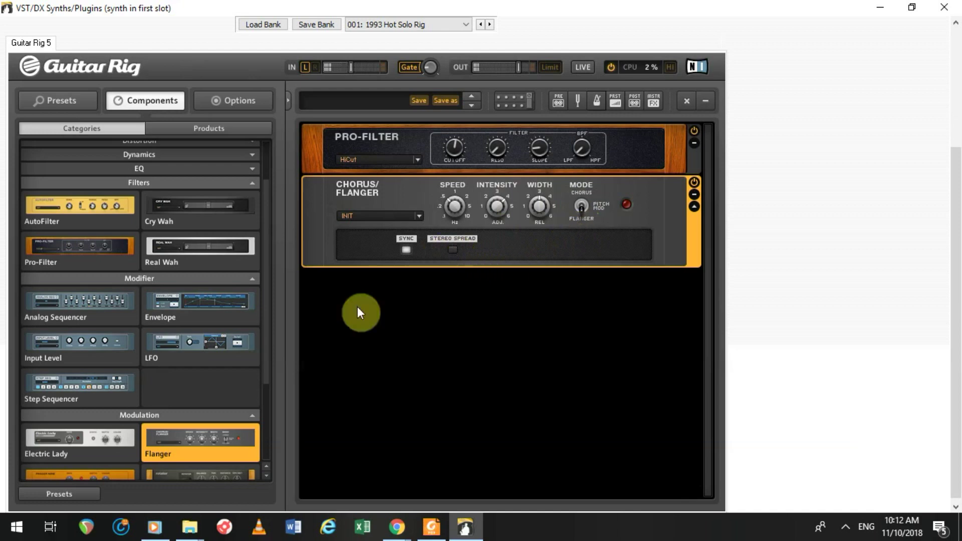
{"action": "left_click", "coordinate": [457, 249]}
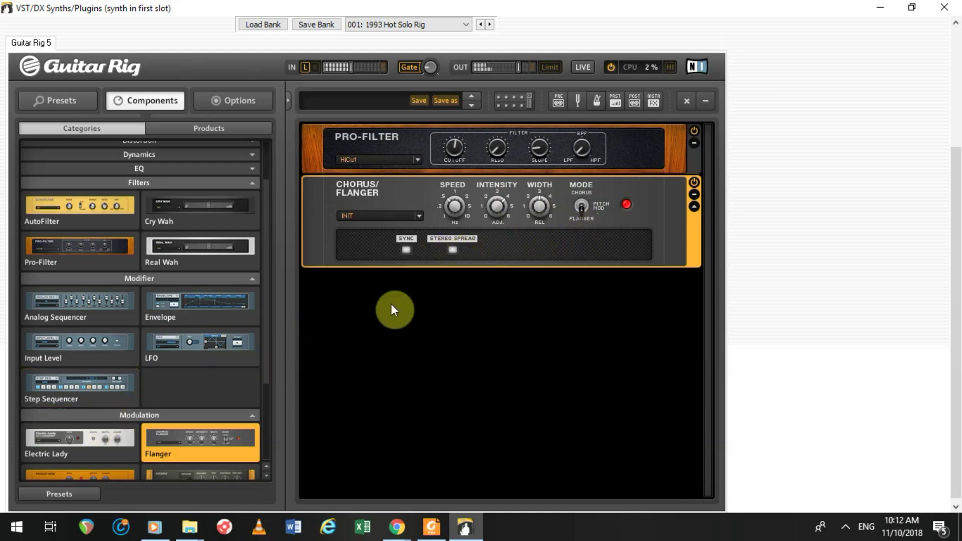
Add the Real Wah from the Filters components below the Chorus/Flanger and adjust its pedal, dismissing the error dialogs
{"action": "scroll", "coordinate": [188, 350], "scroll_direction": "down", "scroll_amount": 1}
{"action": "left_click_drag", "start_coordinate": [199, 211], "coordinate": [459, 303]}
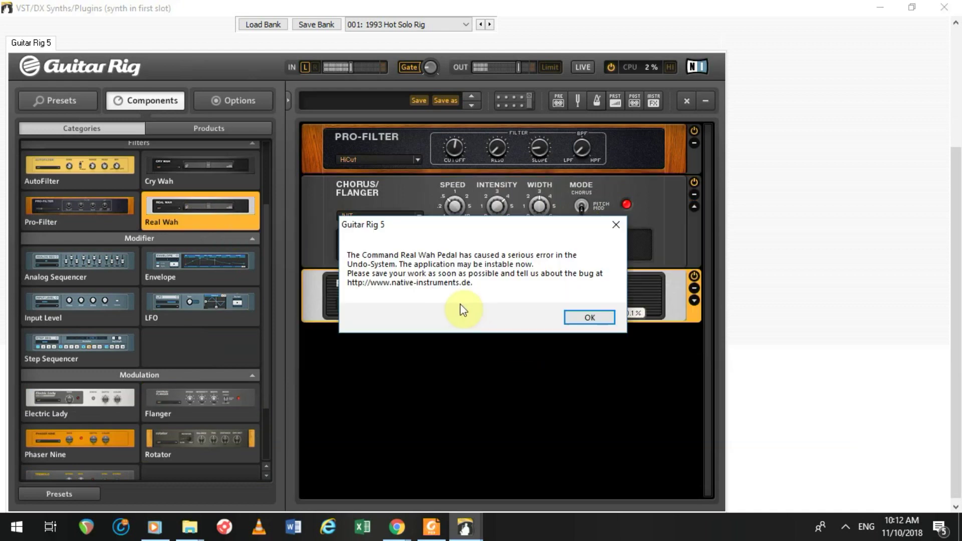
{"action": "left_click", "coordinate": [581, 320]}
{"action": "left_click", "coordinate": [579, 316]}
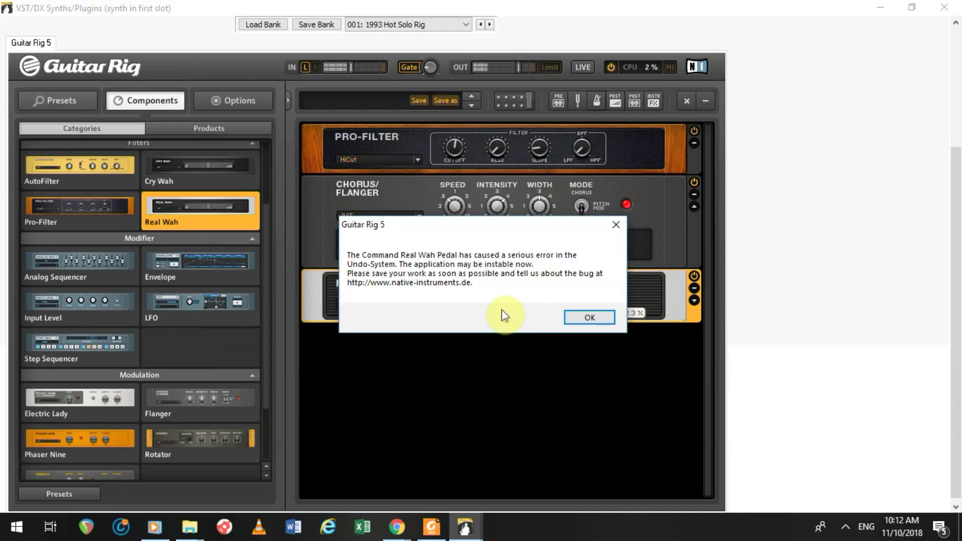
{"action": "left_click", "coordinate": [606, 313]}
{"action": "left_click_drag", "start_coordinate": [596, 315], "coordinate": [518, 318]}
{"action": "left_click", "coordinate": [591, 318]}
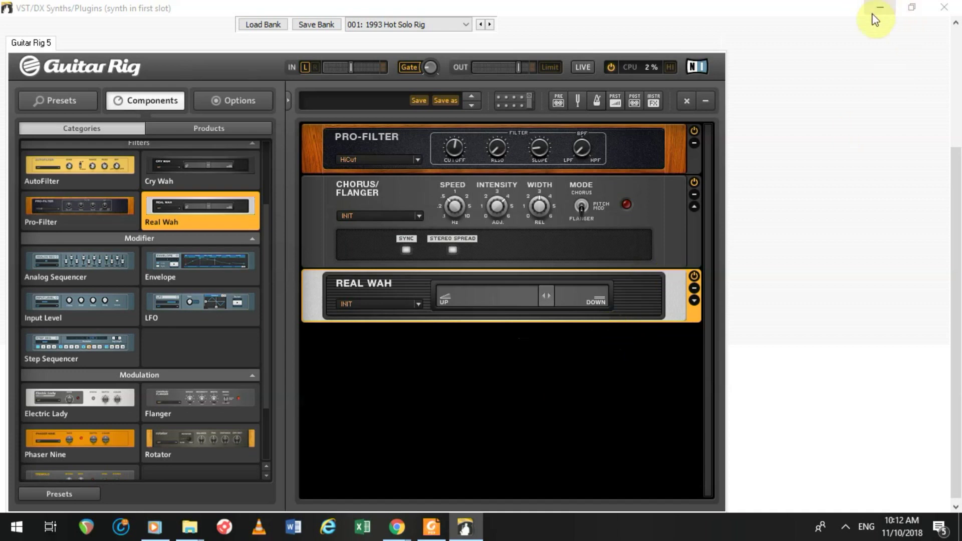
Review the plugins available for the Guitar track's first slot, keeping Guitar Rig 5 assigned
{"action": "scroll", "coordinate": [958, 272], "scroll_direction": "up", "scroll_amount": 3}
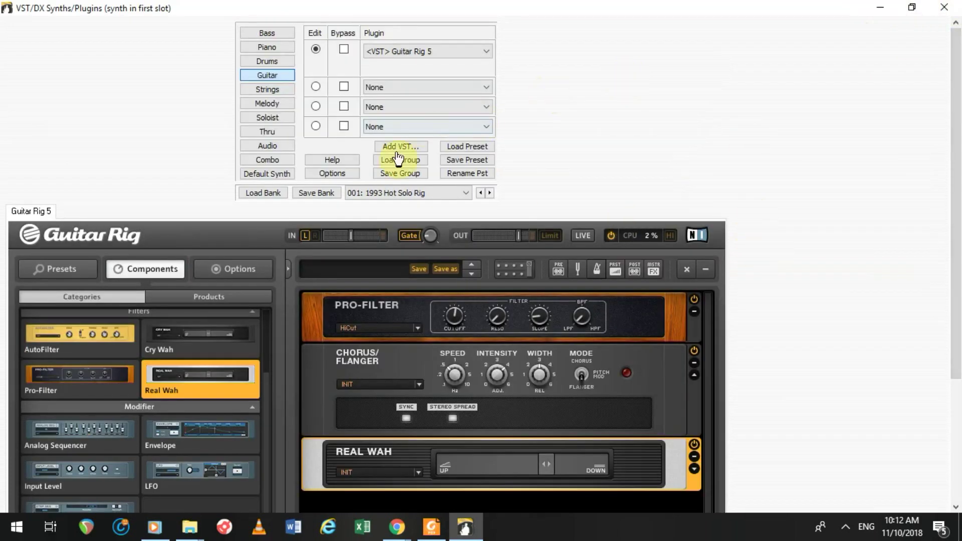
{"action": "left_click", "coordinate": [419, 51]}
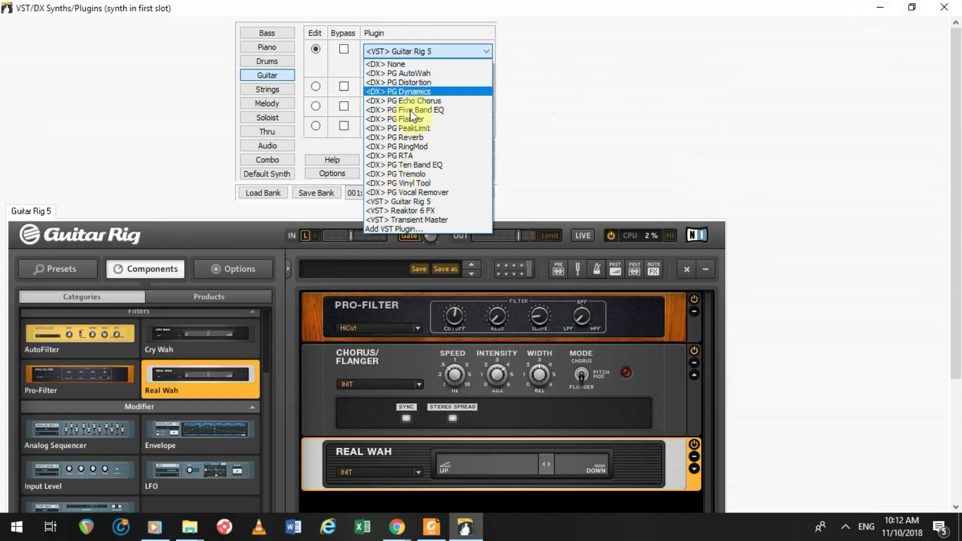
{"action": "left_click", "coordinate": [720, 153]}
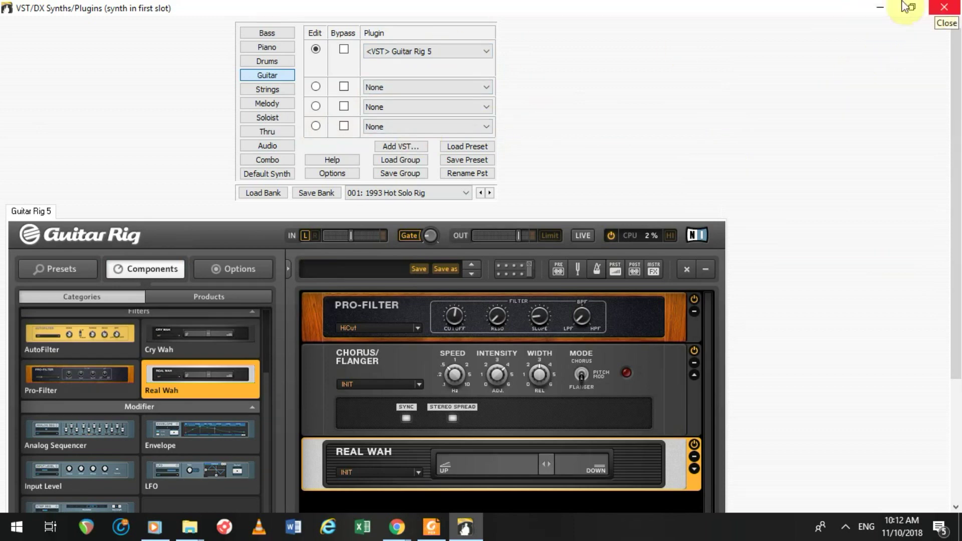
Close the plugin window and turn off solo on the Guitar track
{"action": "left_click_drag", "start_coordinate": [716, 8], "coordinate": [632, 113]}
{"action": "left_click", "coordinate": [840, 114]}
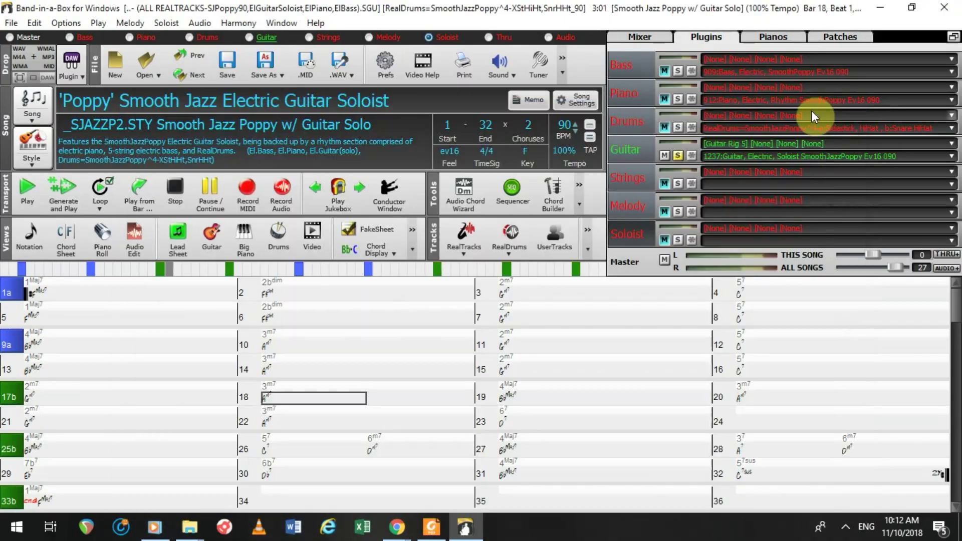
{"action": "left_click", "coordinate": [677, 156]}
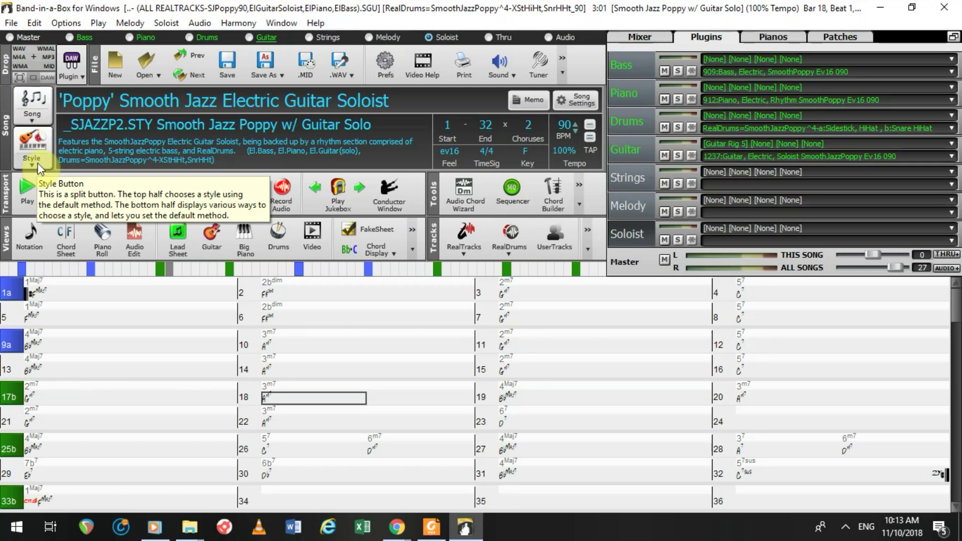
{"action": "left_click", "coordinate": [854, 529]}
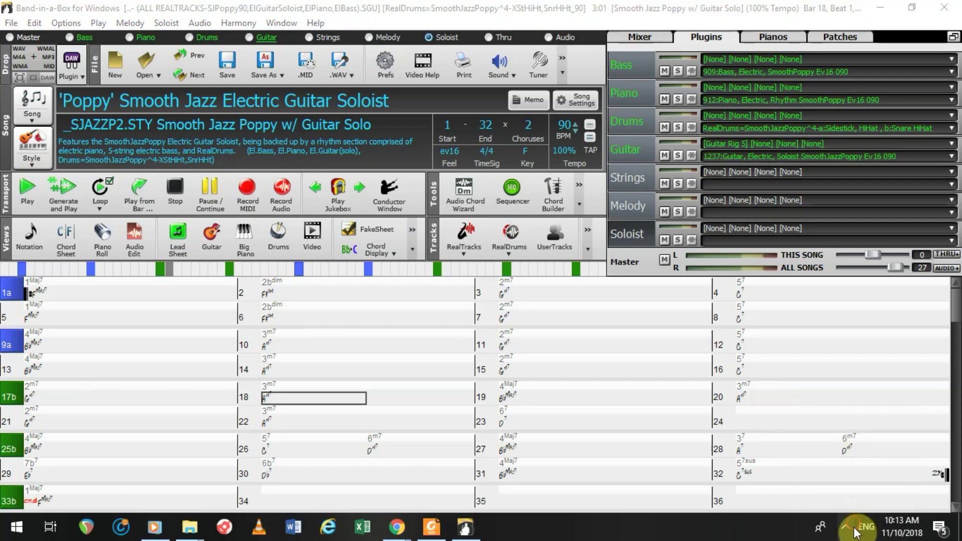
{"action": "left_click", "coordinate": [801, 500]}
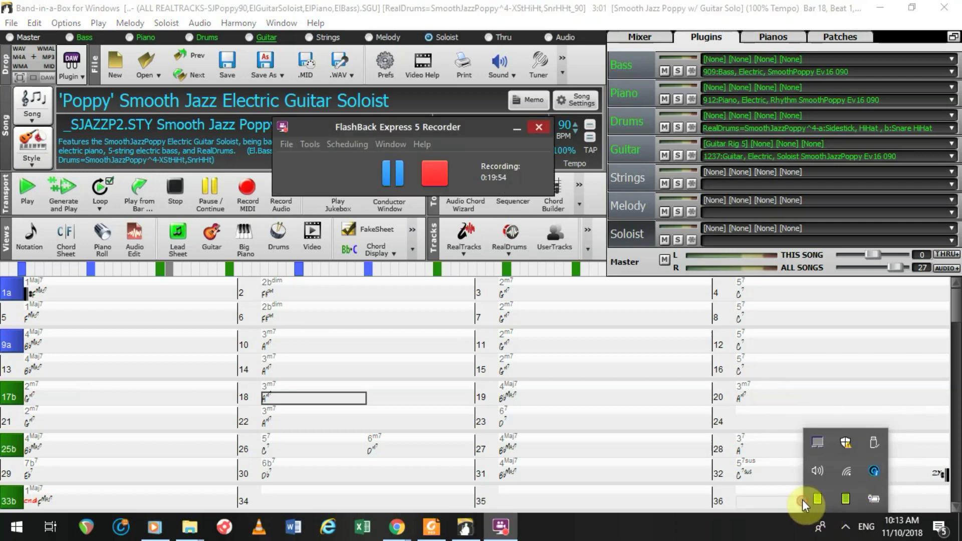
{"action": "left_click", "coordinate": [434, 172]}
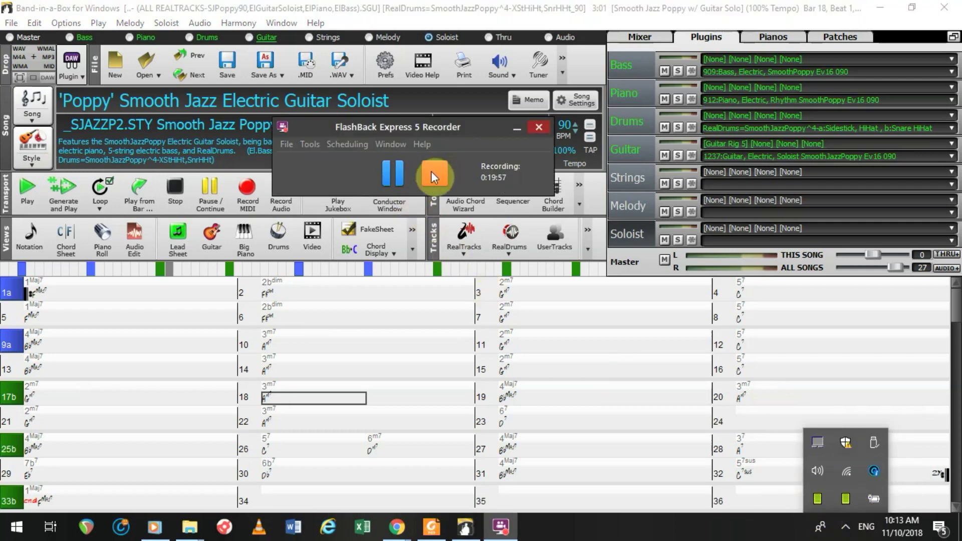